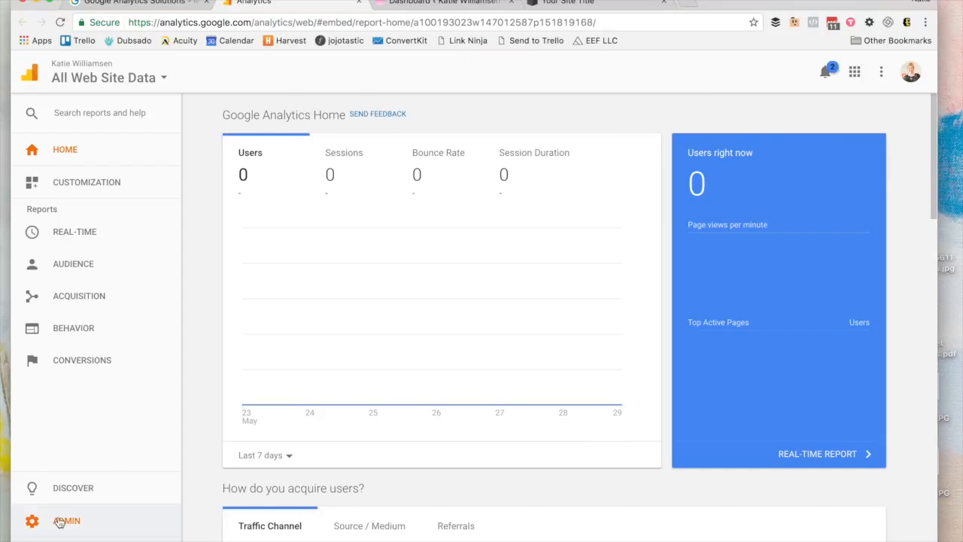
# Start a new Analytics account from the administration page and choose a website as what it tracks
pyautogui.click(60, 522)
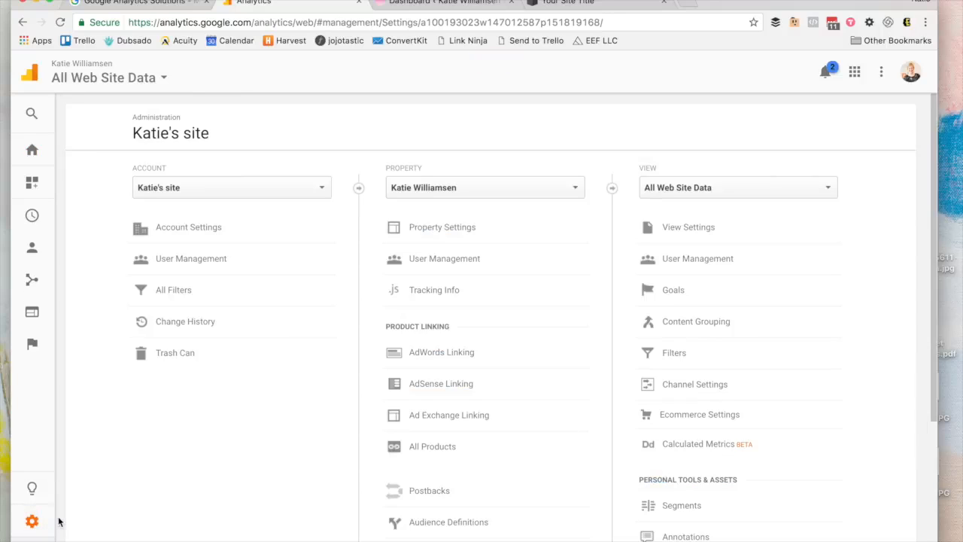
pyautogui.click(217, 188)
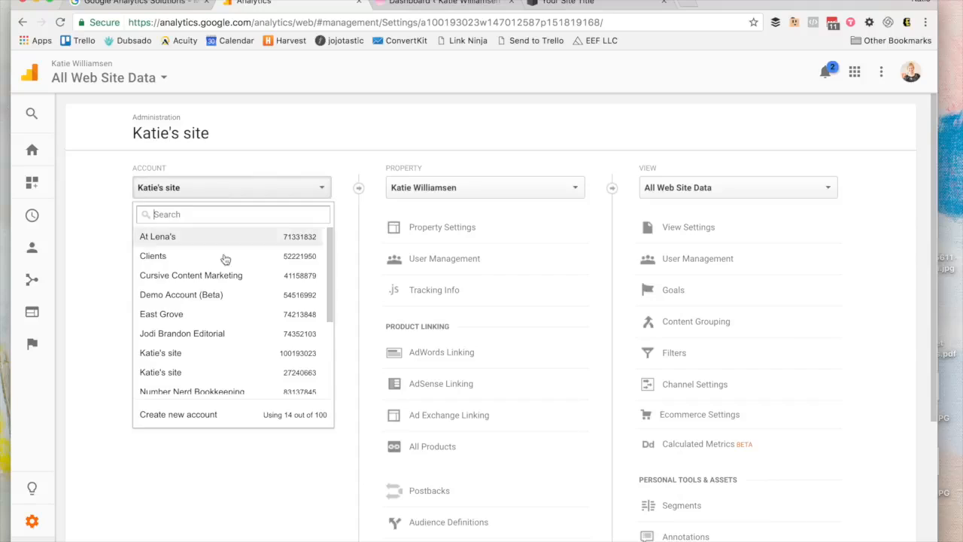
pyautogui.click(200, 413)
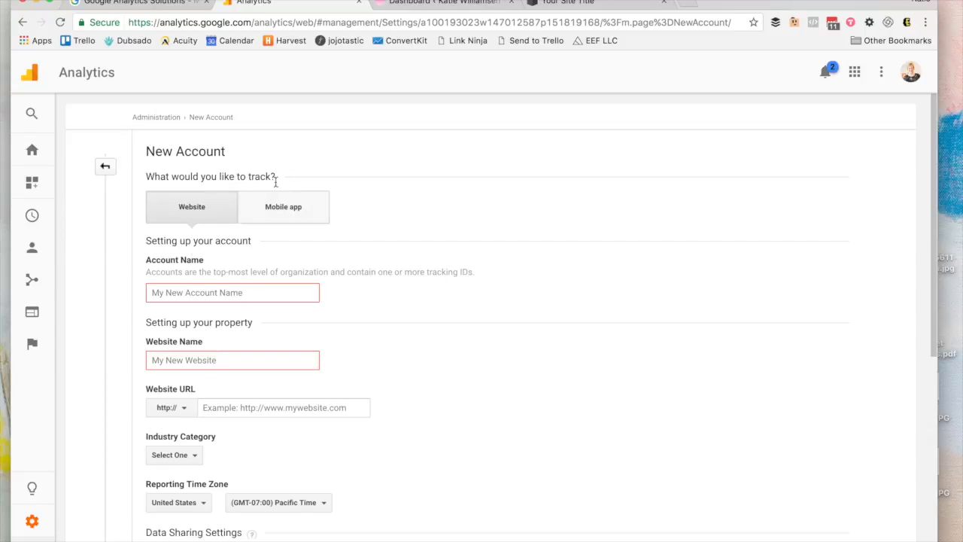
pyautogui.click(276, 208)
pyautogui.click(191, 209)
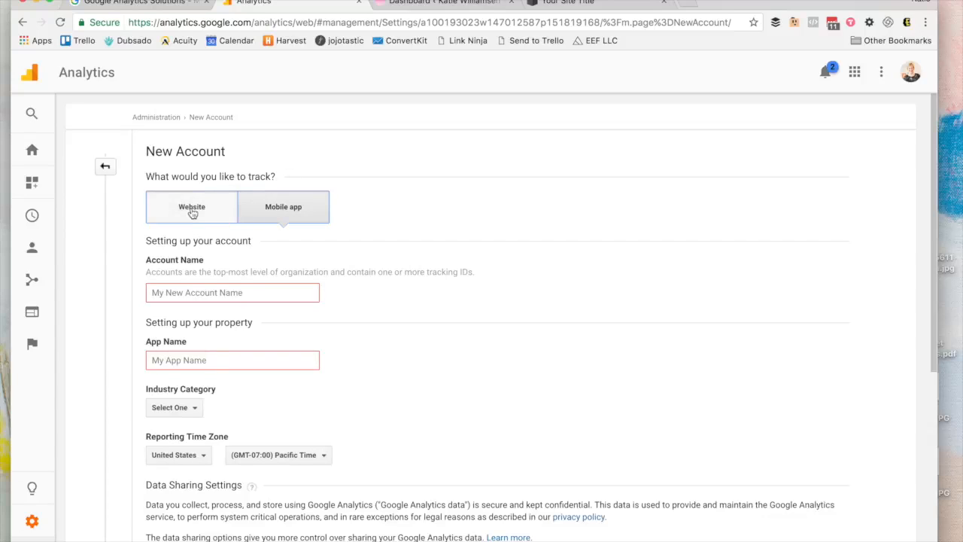
# Fill in the account name and the website name for the new account
pyautogui.click(198, 293)
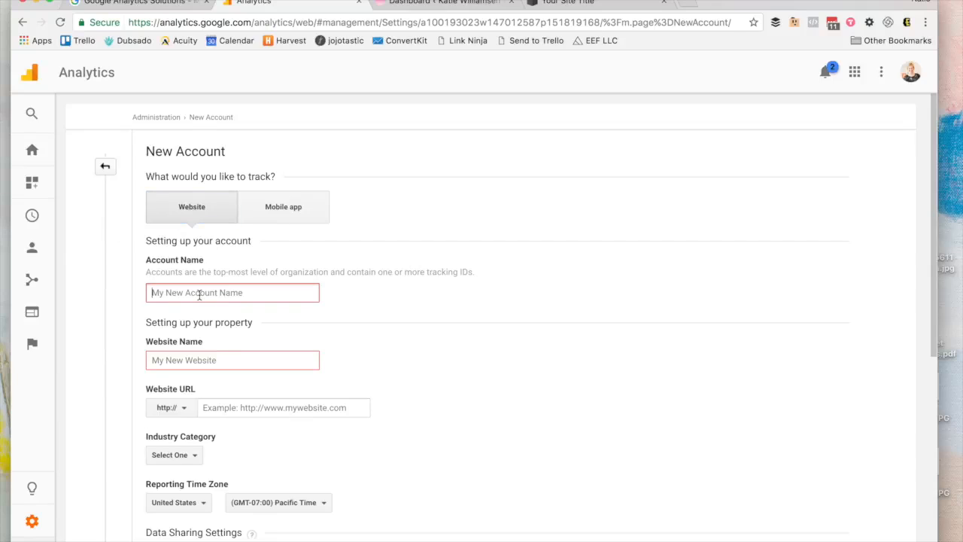
pyautogui.write('Katie')
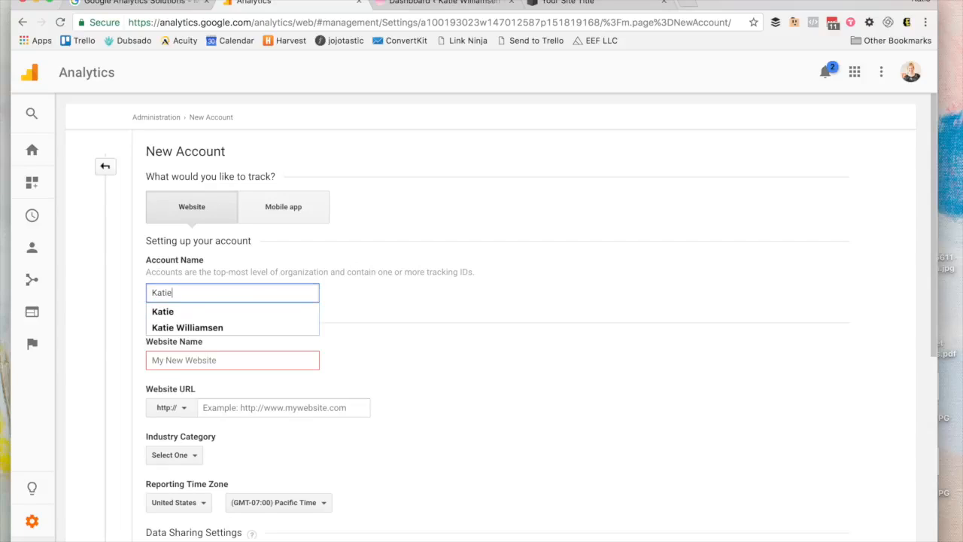
pyautogui.write("'s site")
pyautogui.press('Tab')
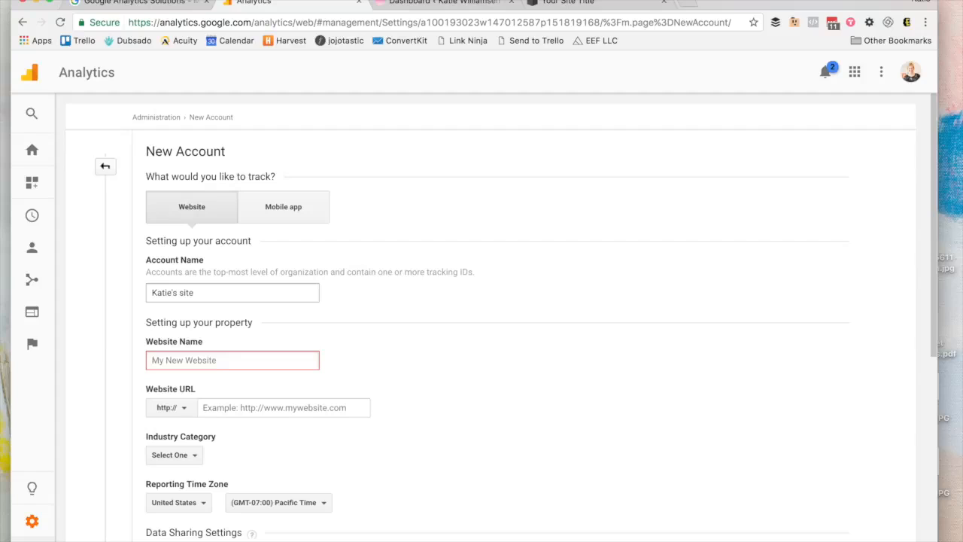
pyautogui.write("Katie's website")
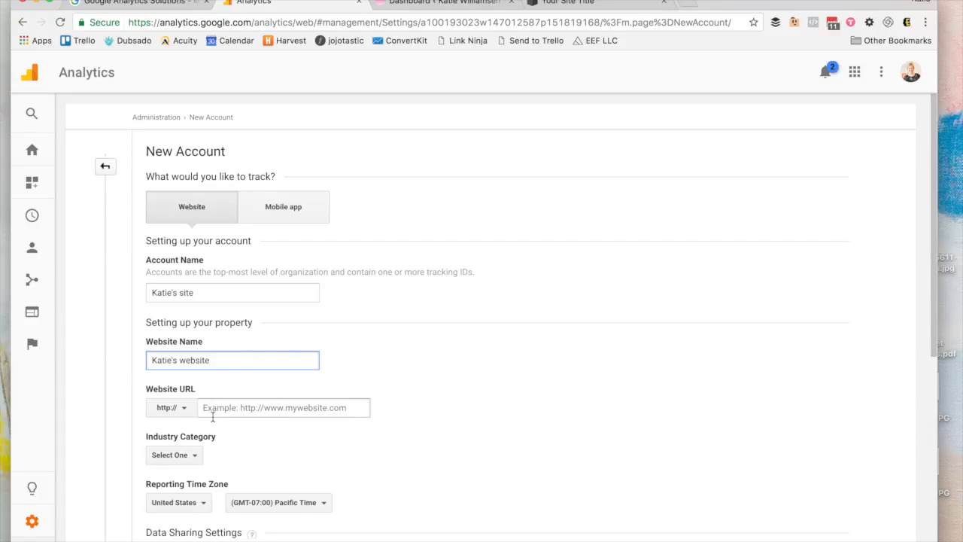
pyautogui.click(158, 417)
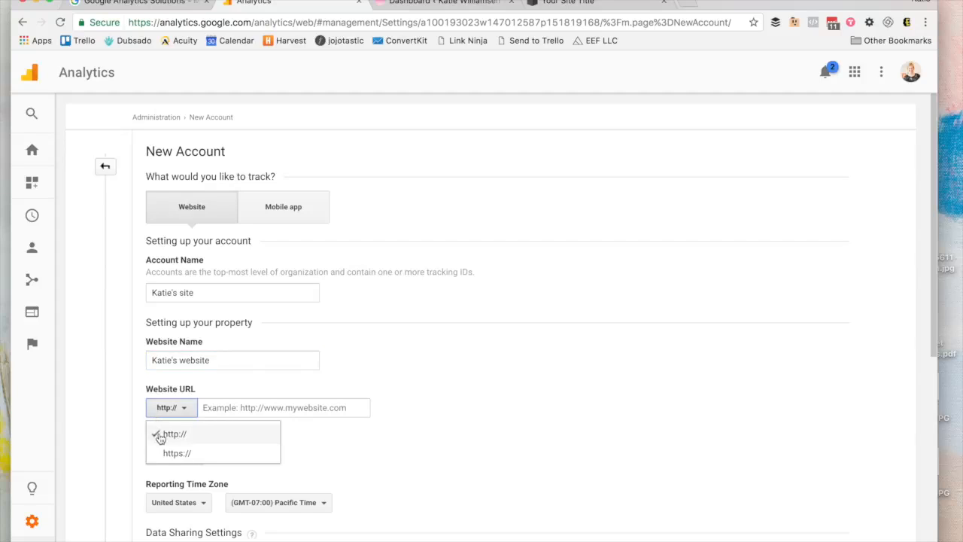
pyautogui.click(202, 407)
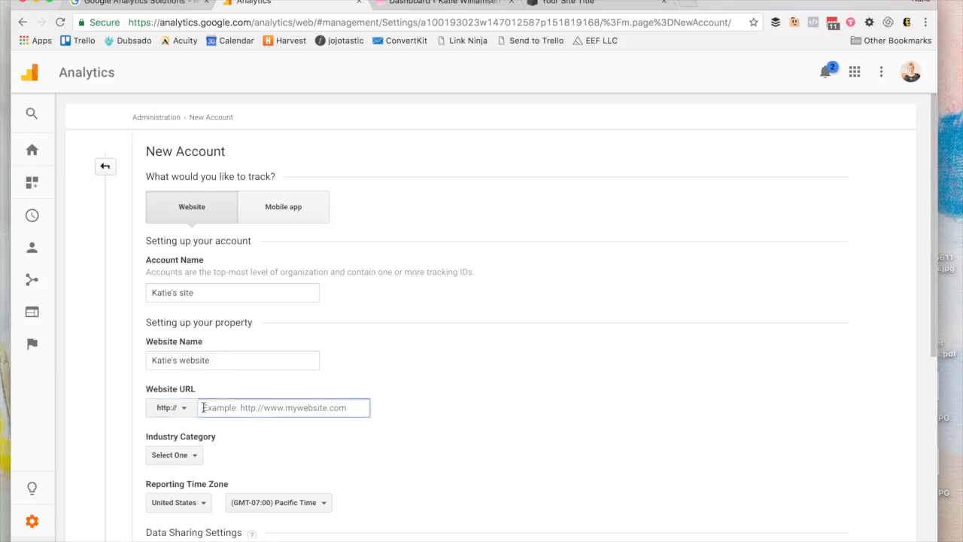
pyautogui.write('k')
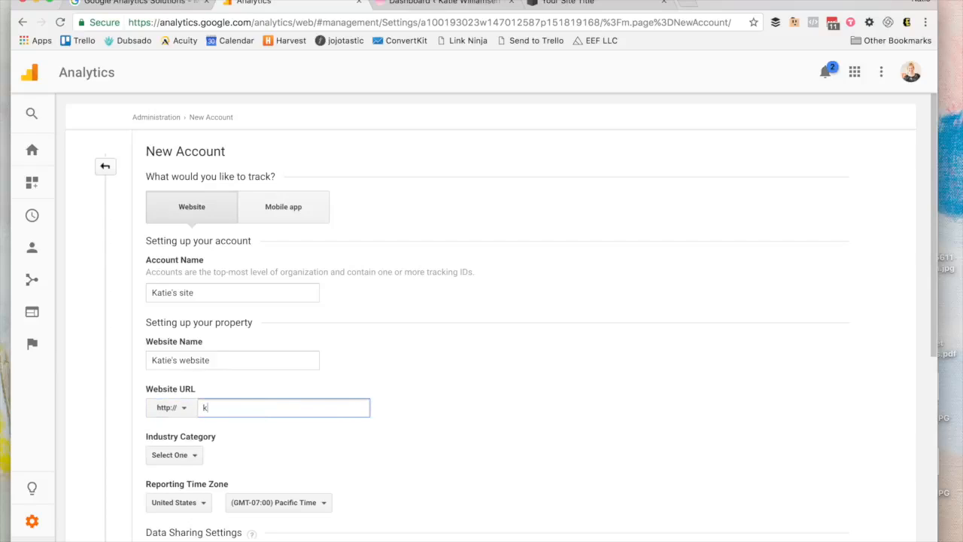
pyautogui.write('williamsen.com')
# Set the new account's industry category to Computers and Electronics
pyautogui.scroll(-2, 145, 452)
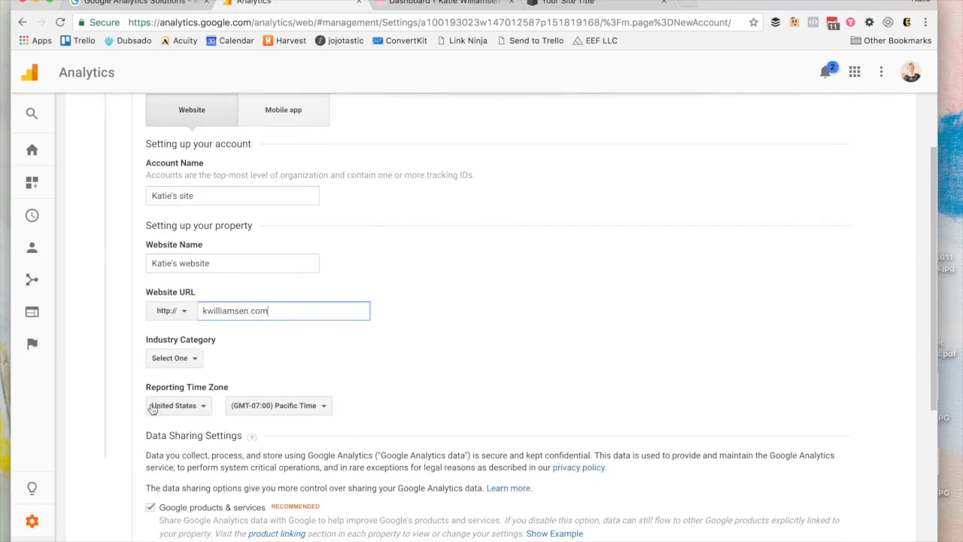
pyautogui.click(160, 361)
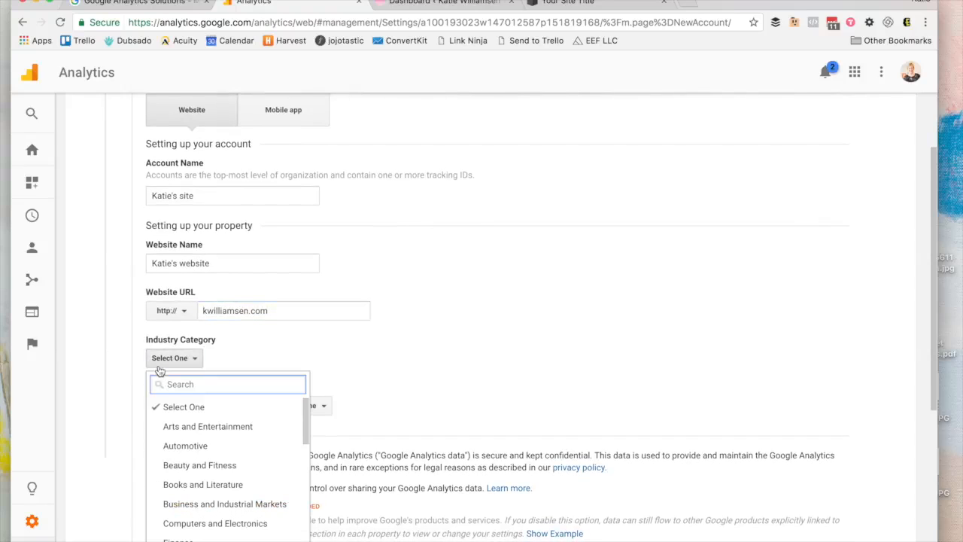
pyautogui.scroll(-1, 187, 511)
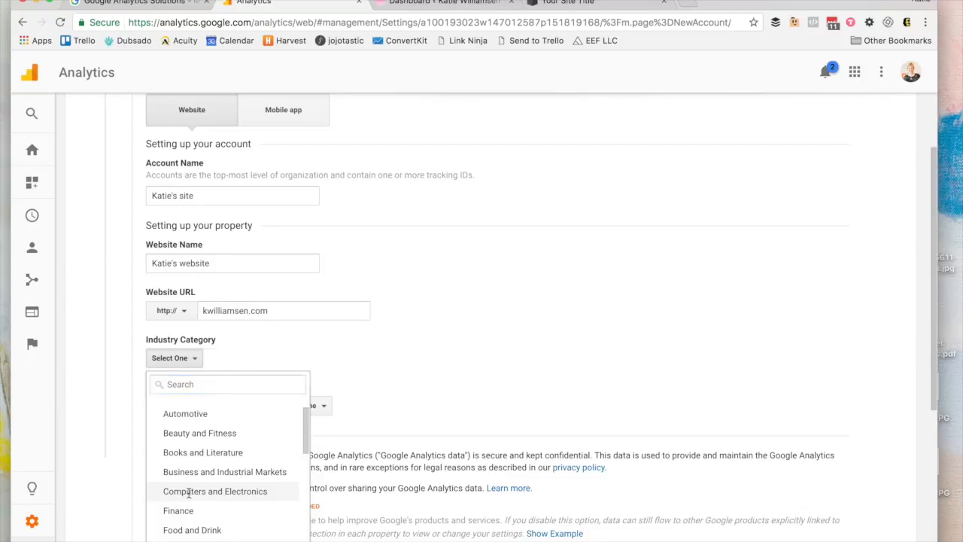
pyautogui.click(190, 493)
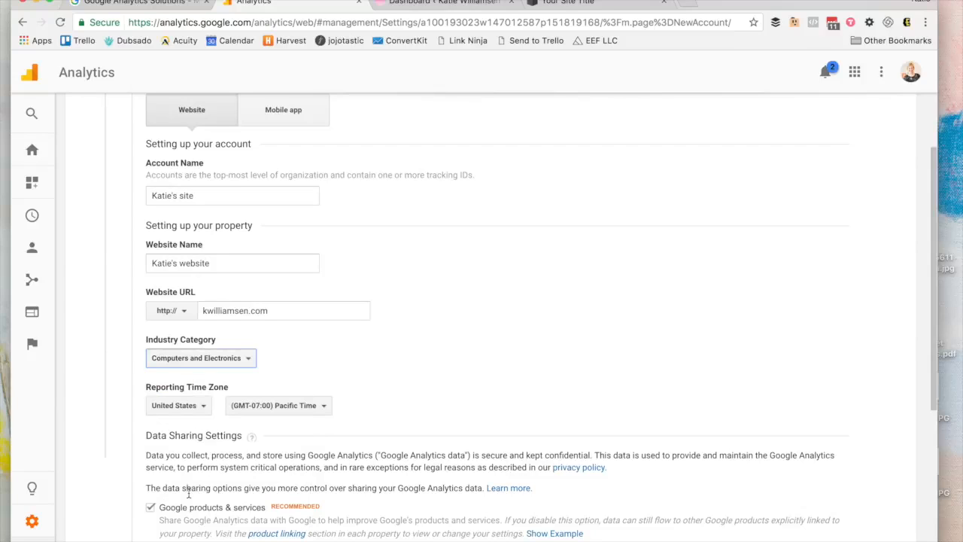
# Keep United States as the reporting country and set the time zone to (GMT-05:00) Central Time
pyautogui.click(180, 405)
pyautogui.click(181, 405)
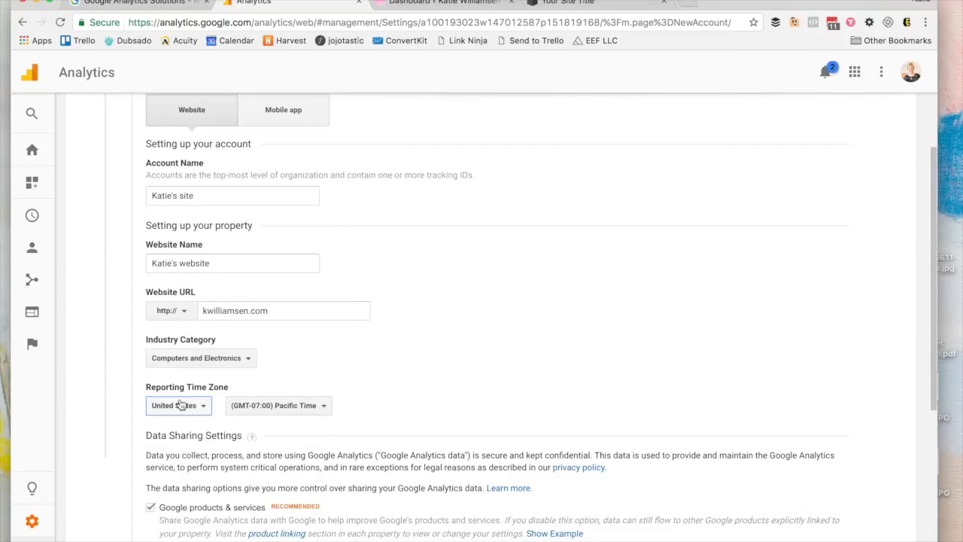
pyautogui.click(254, 409)
pyautogui.click(254, 408)
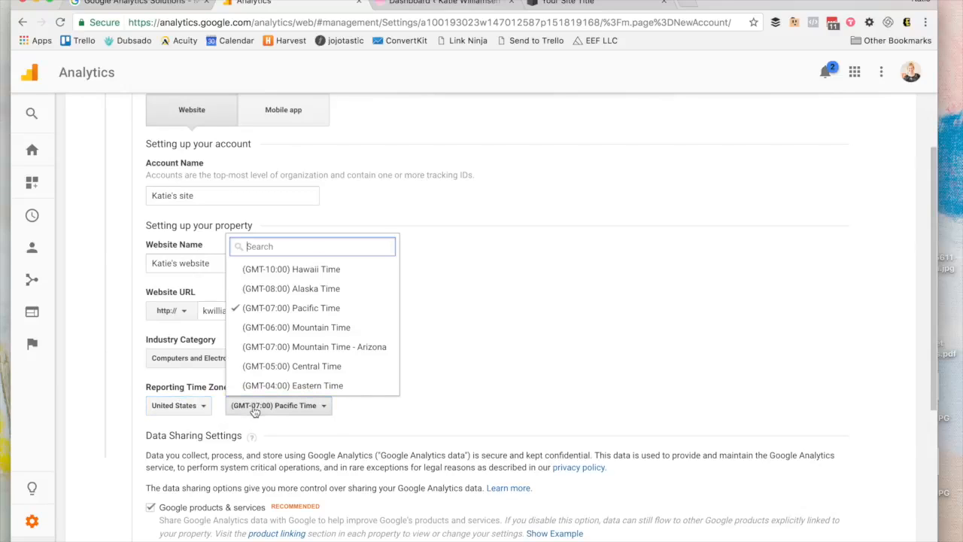
pyautogui.click(271, 369)
# Turn off the Google products & services, Benchmarking, Technical support and Account specialists data sharing options
pyautogui.scroll(-5, 267, 369)
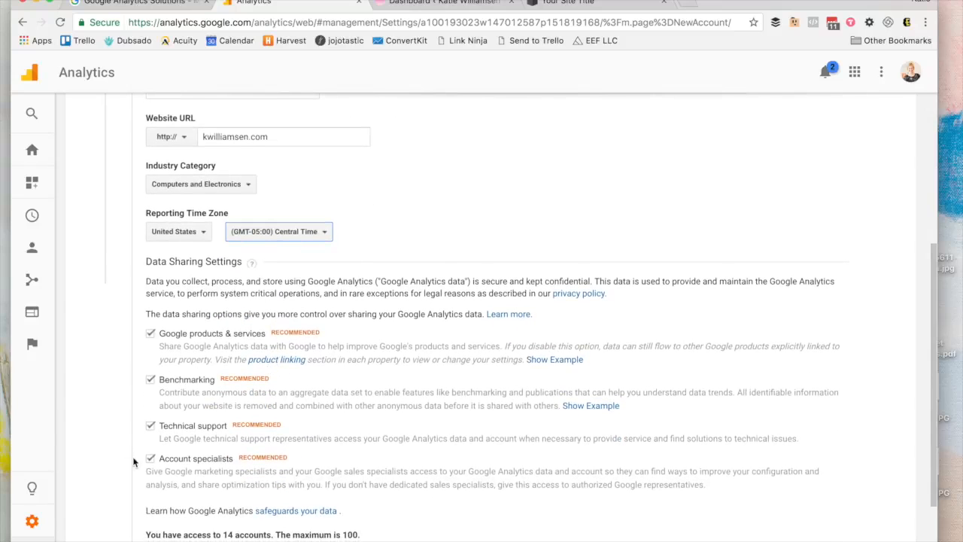
pyautogui.click(154, 332)
pyautogui.click(154, 380)
pyautogui.click(152, 426)
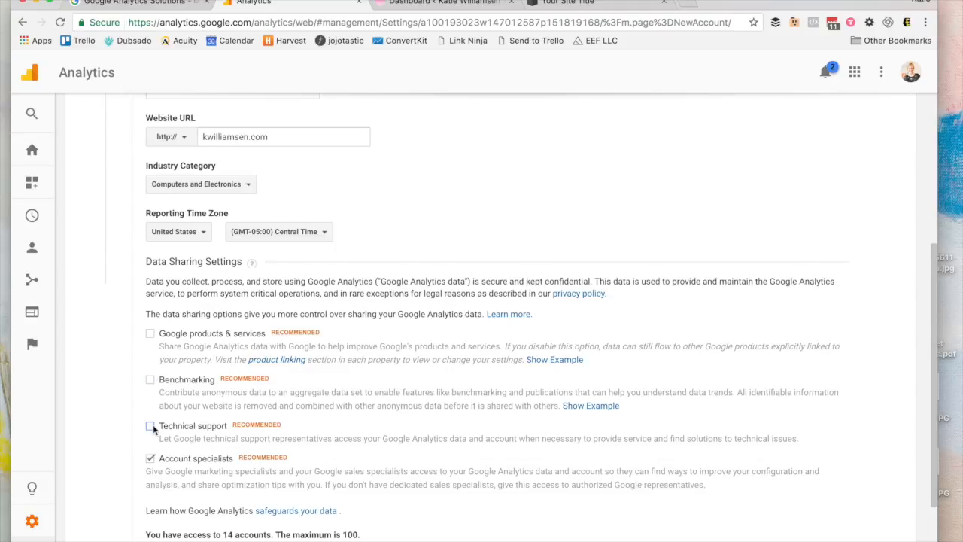
pyautogui.click(152, 458)
# Leave the new account form without submitting it and open the existing property's tracking code page
pyautogui.scroll(-3, 155, 458)
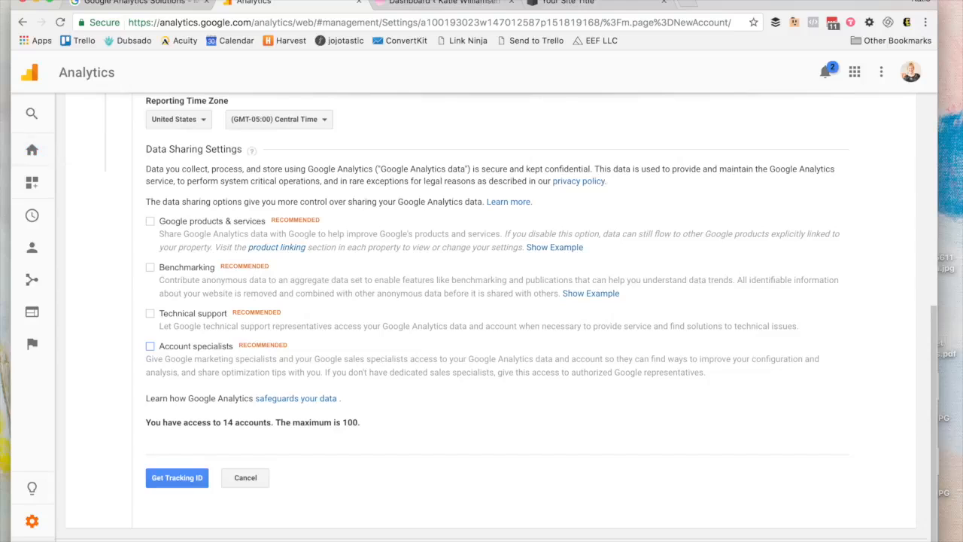
pyautogui.click(31, 518)
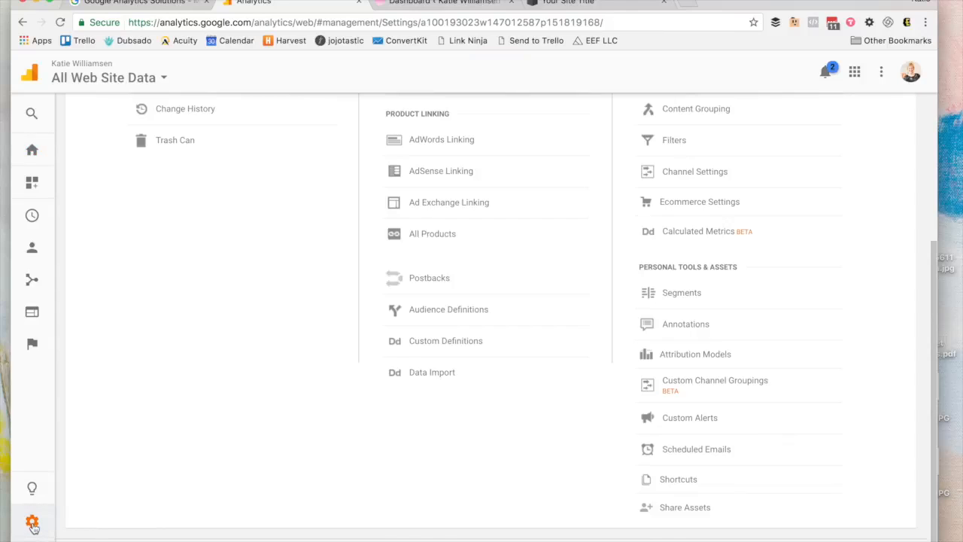
pyautogui.scroll(5, 384, 210)
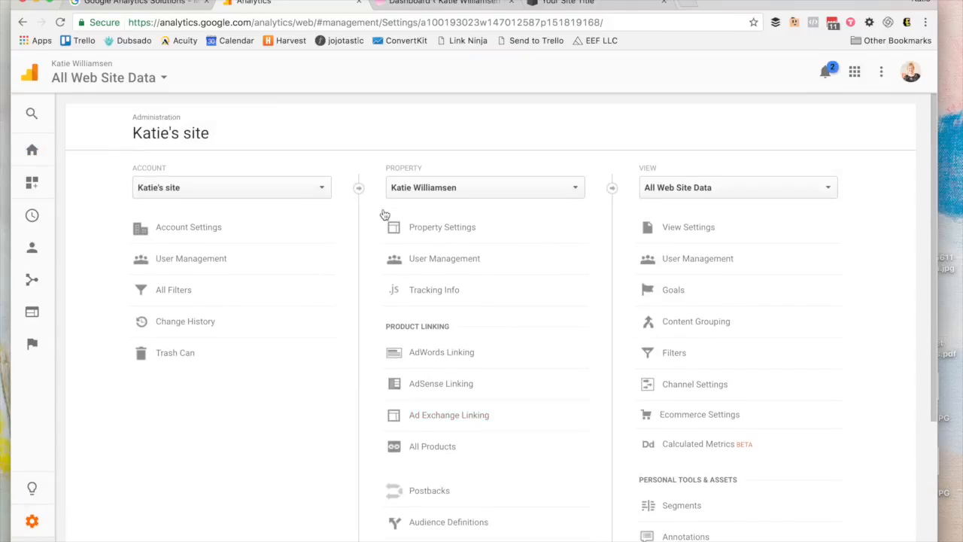
pyautogui.click(421, 290)
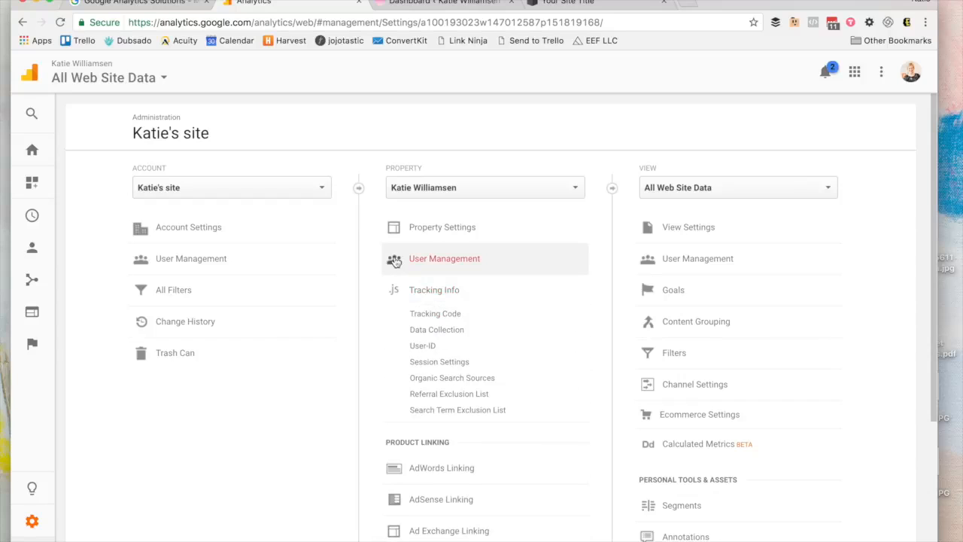
pyautogui.click(422, 315)
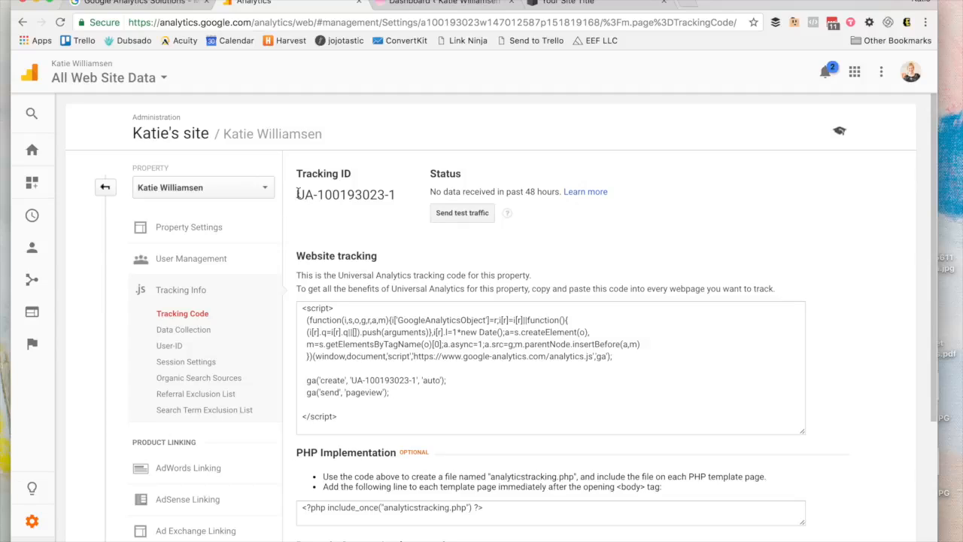
# Highlight the property's tracking ID above the website tracking script, then clear the selection
pyautogui.moveTo(297, 198); pyautogui.dragTo(391, 197)
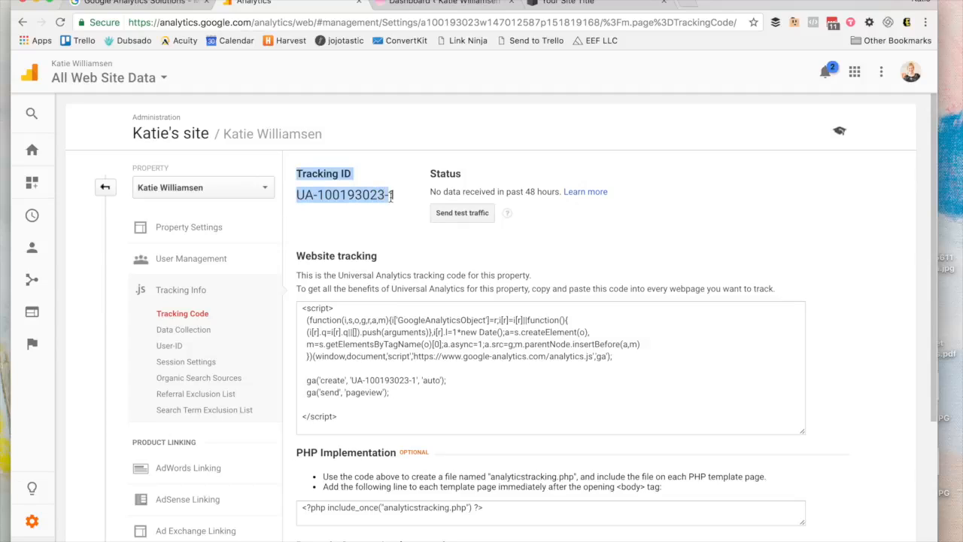
pyautogui.click(390, 198)
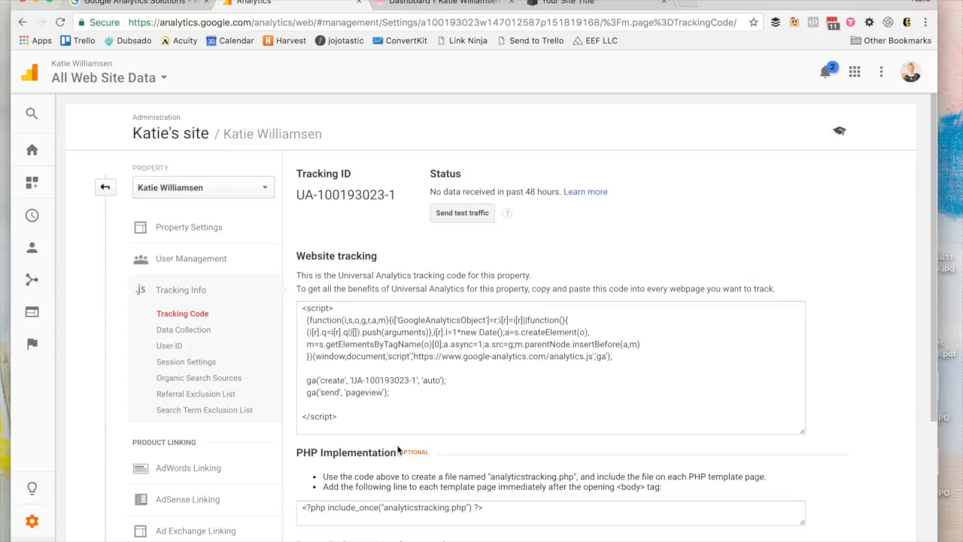
pyautogui.tripleClick(344, 195)
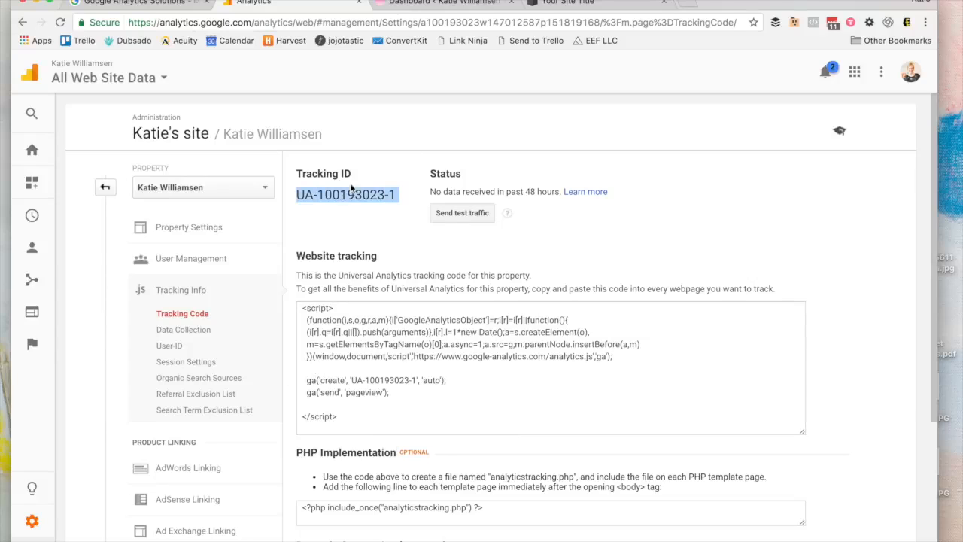
pyautogui.click(370, 124)
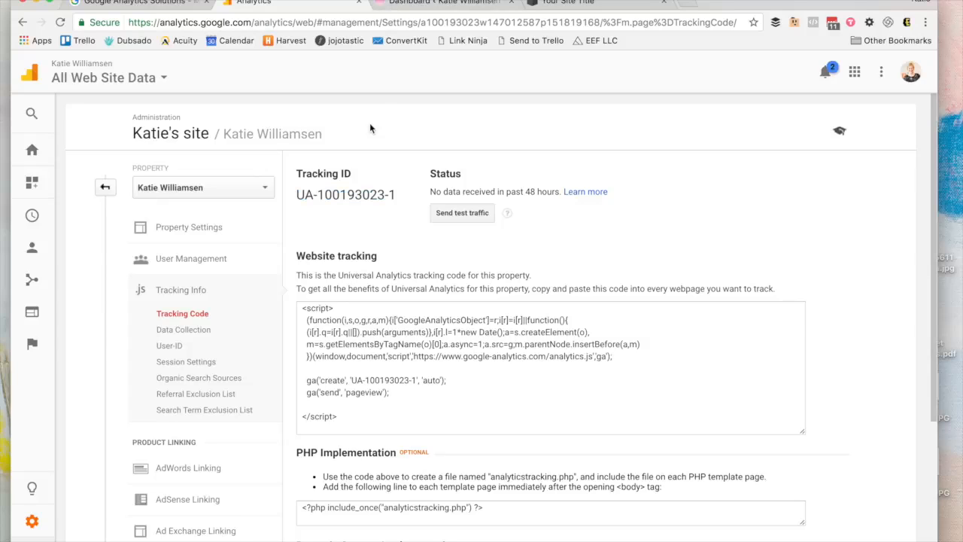
# Switch to the WordPress dashboard and open the settings of the installed Google Analytics for WordPress by MonsterInsights plugin
pyautogui.click(385, 4)
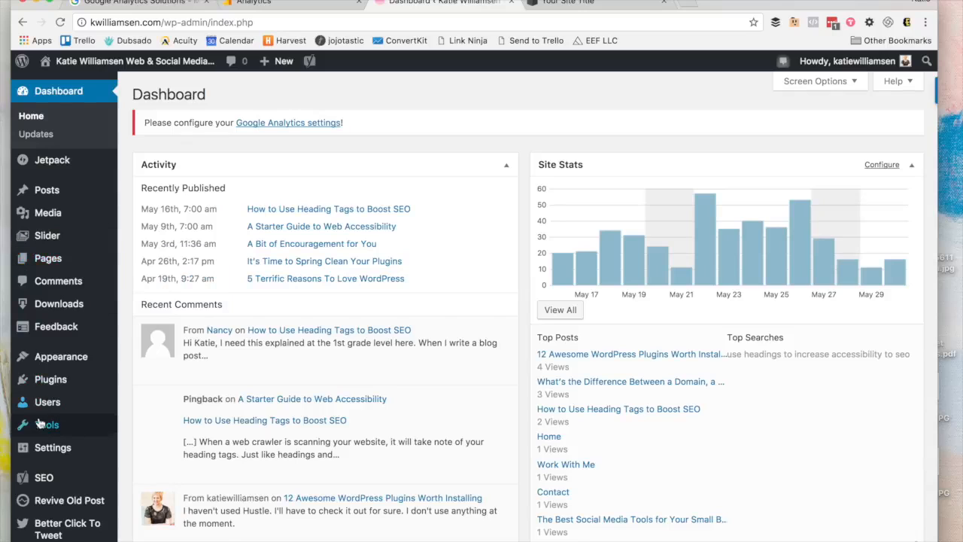
pyautogui.click(43, 380)
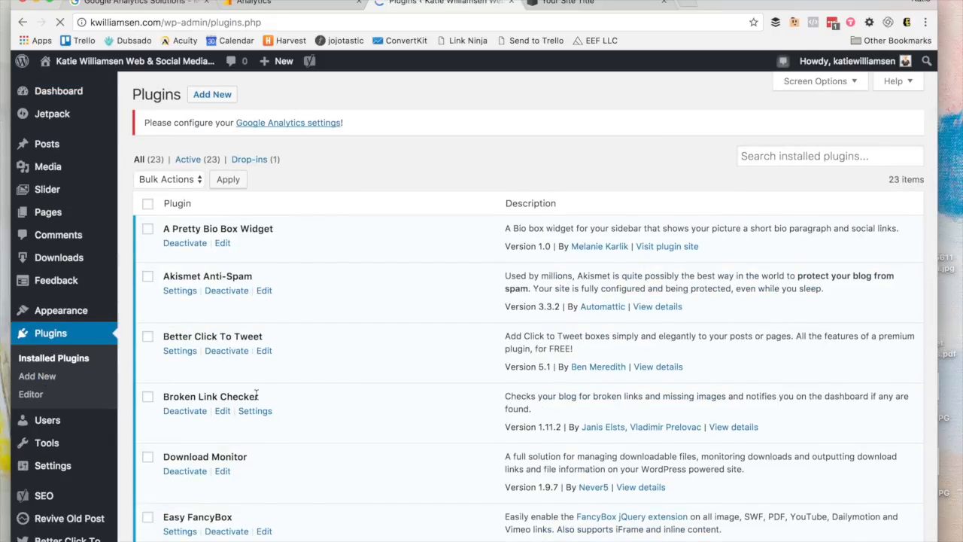
pyautogui.scroll(-5, 255, 394)
pyautogui.scroll(-1, 256, 394)
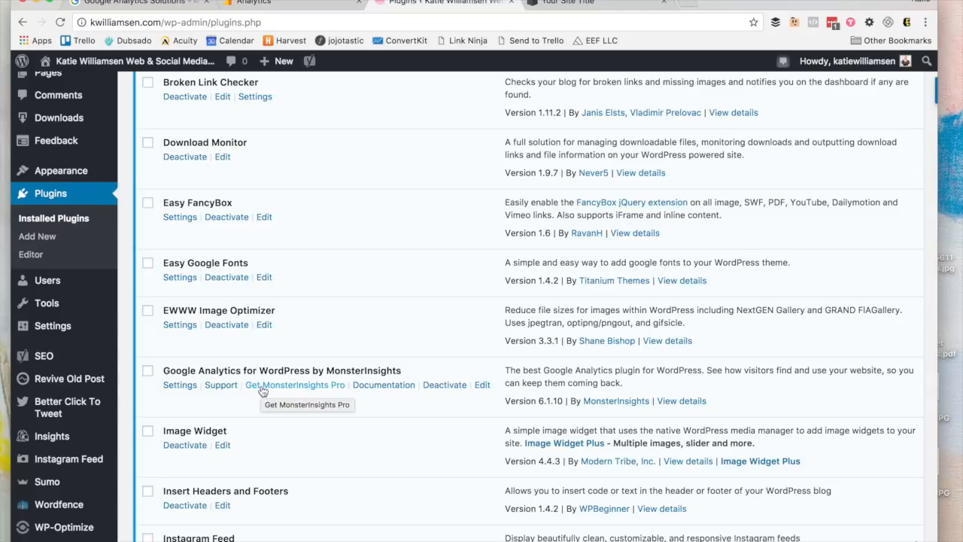
pyautogui.scroll(1, 265, 391)
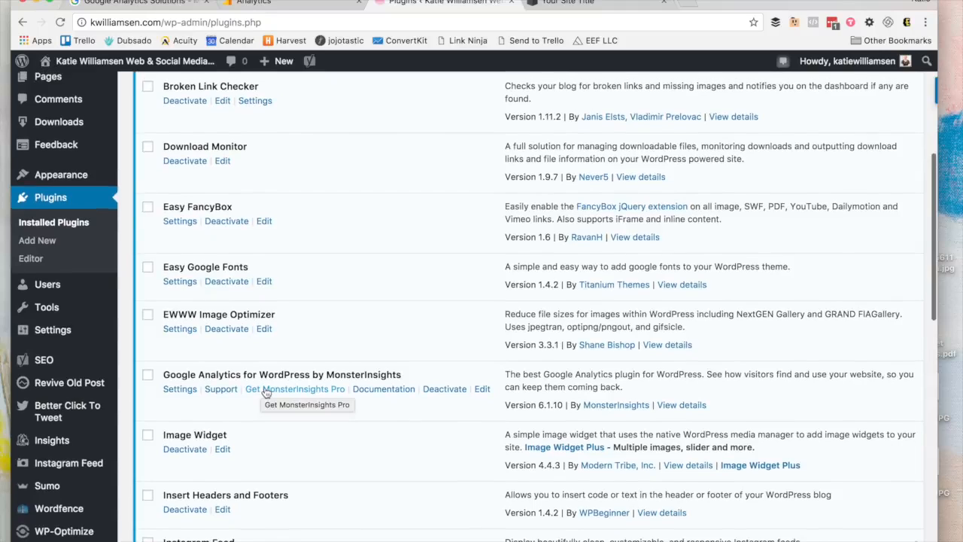
pyautogui.click(172, 397)
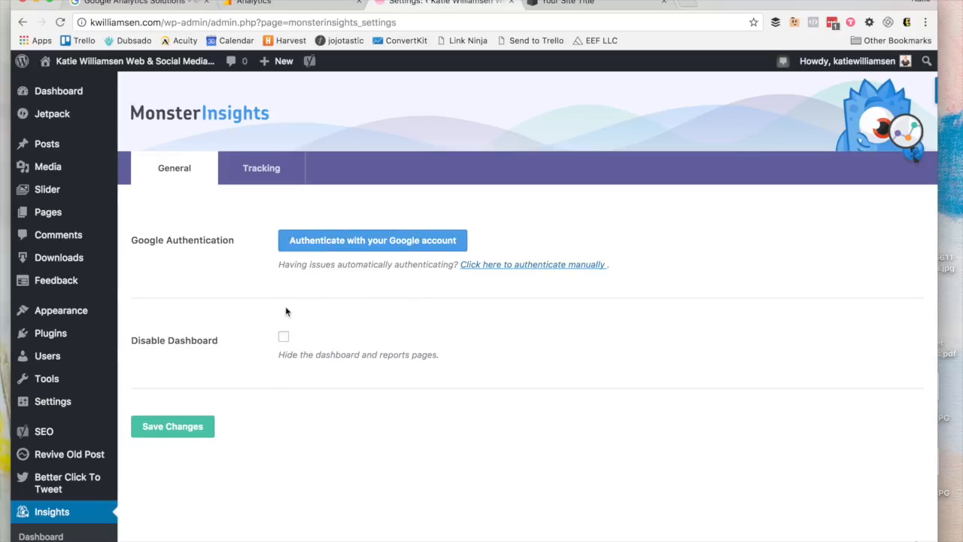
# Review the MonsterInsights Tracking settings and return to the General settings
pyautogui.click(285, 170)
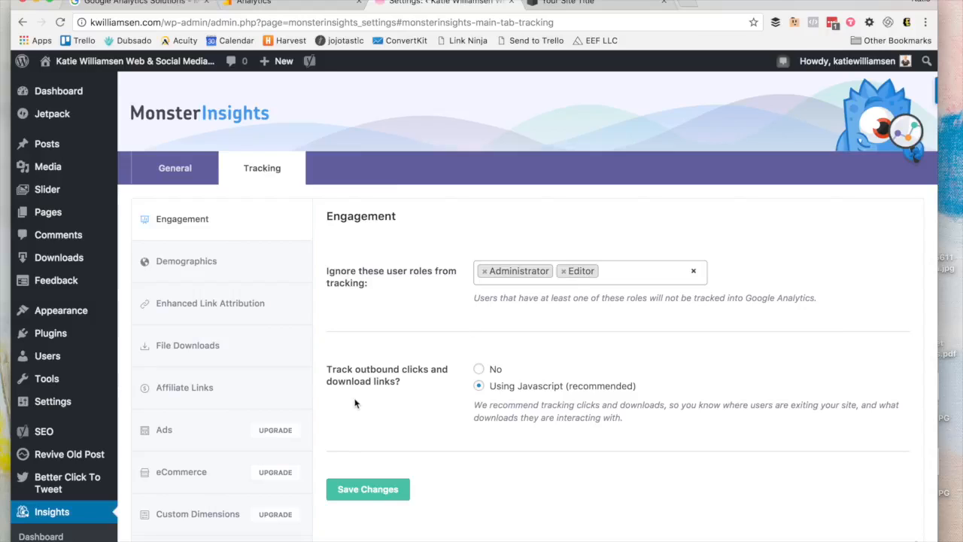
pyautogui.scroll(-1, 221, 226)
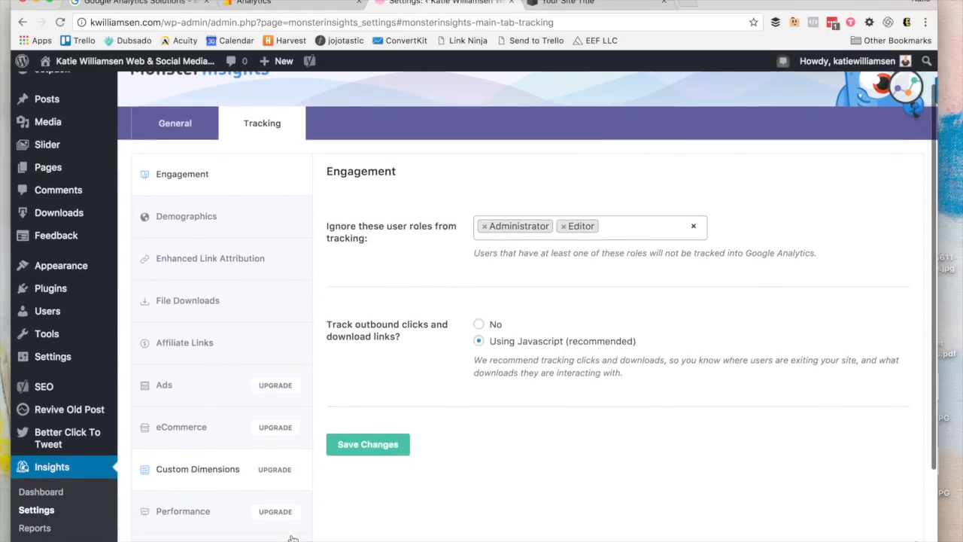
pyautogui.click(201, 129)
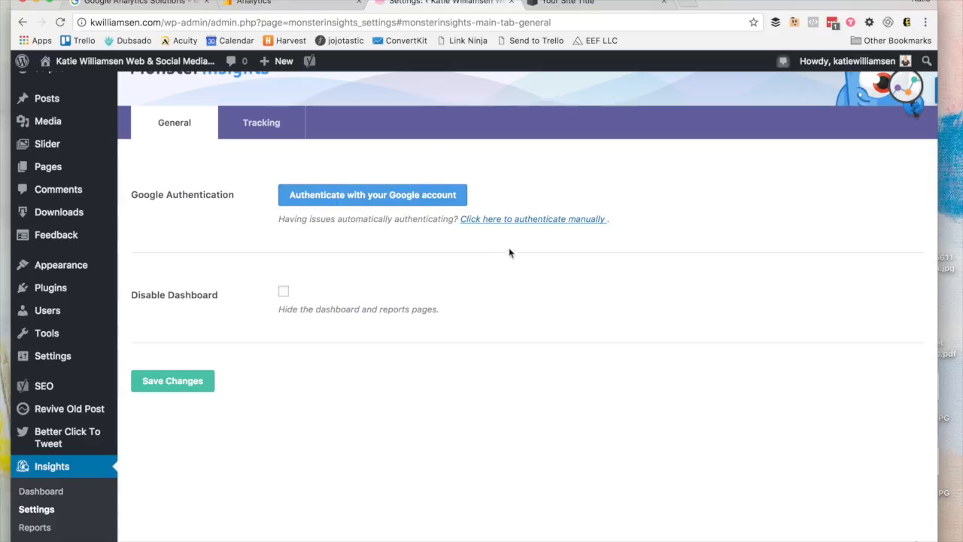
# Open the manual authentication option and copy the current property's tracking ID from Google Analytics into the UA code field
pyautogui.click(523, 223)
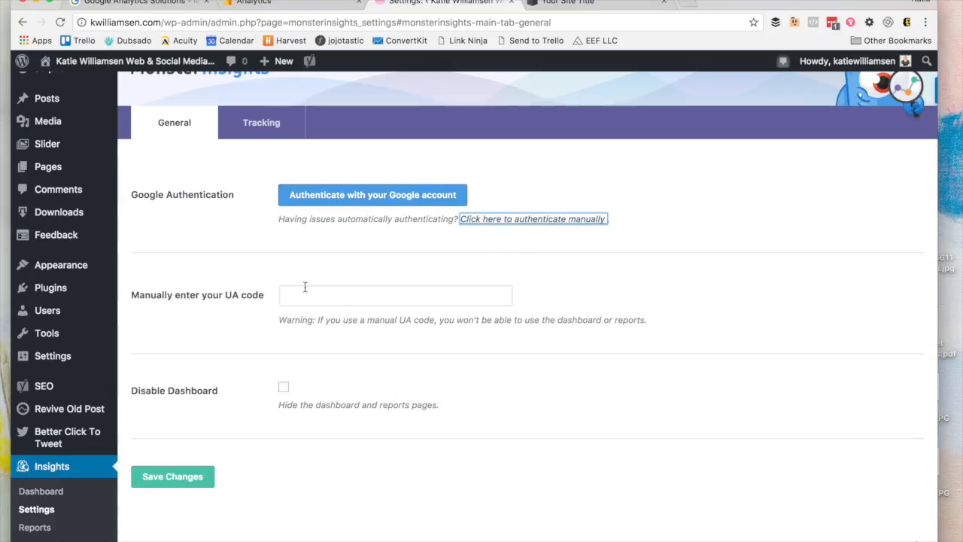
pyautogui.click(262, 3)
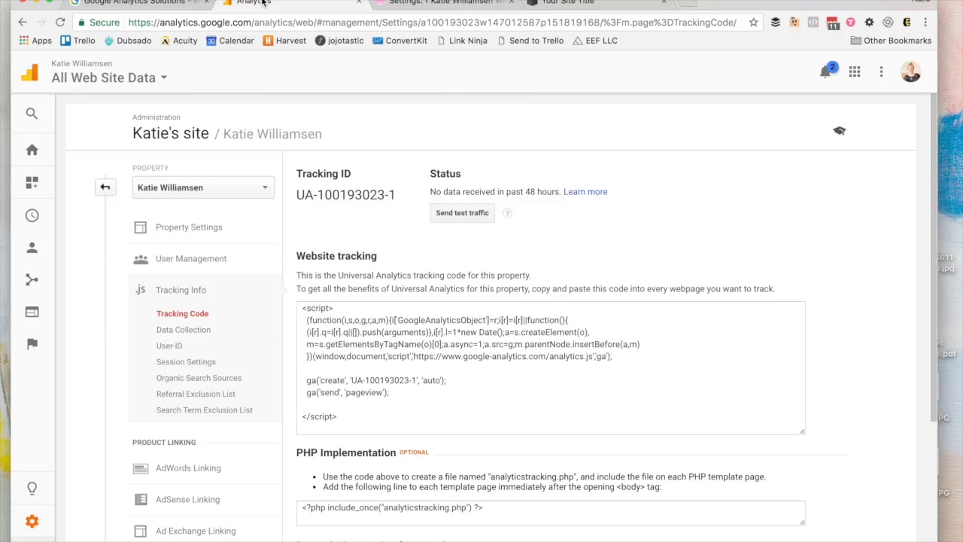
pyautogui.tripleClick(341, 196)
pyautogui.press('super+c')
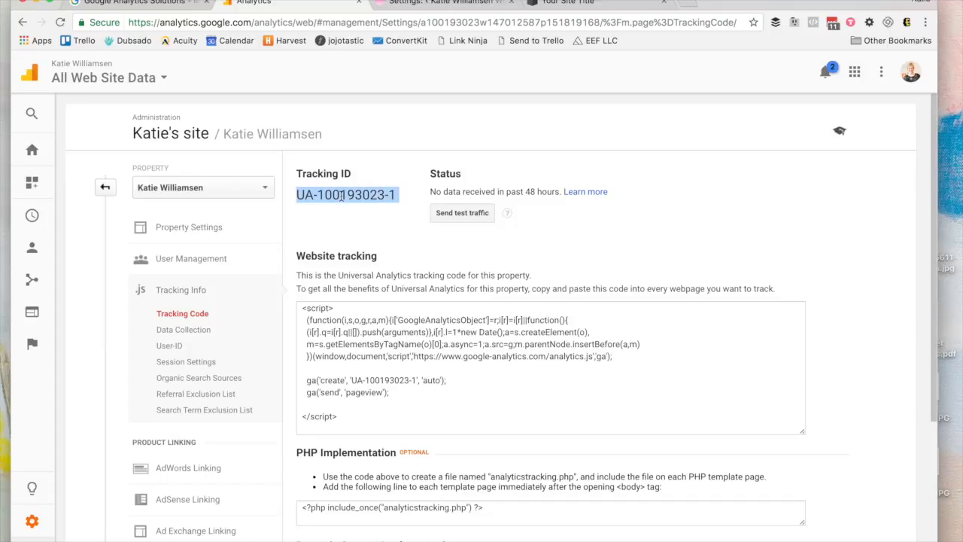
pyautogui.hotkey('ctrl', 'Tab')
pyautogui.click(351, 310)
pyautogui.click(355, 304)
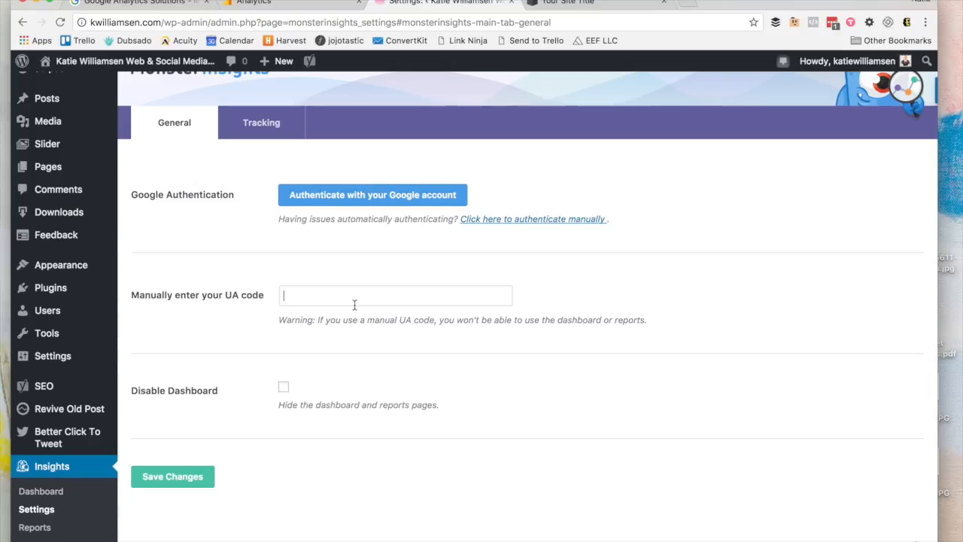
pyautogui.press('super+v')
# Switch to Google Analytics and change to the Master view of the first of the two identically named site accounts
pyautogui.click(256, 3)
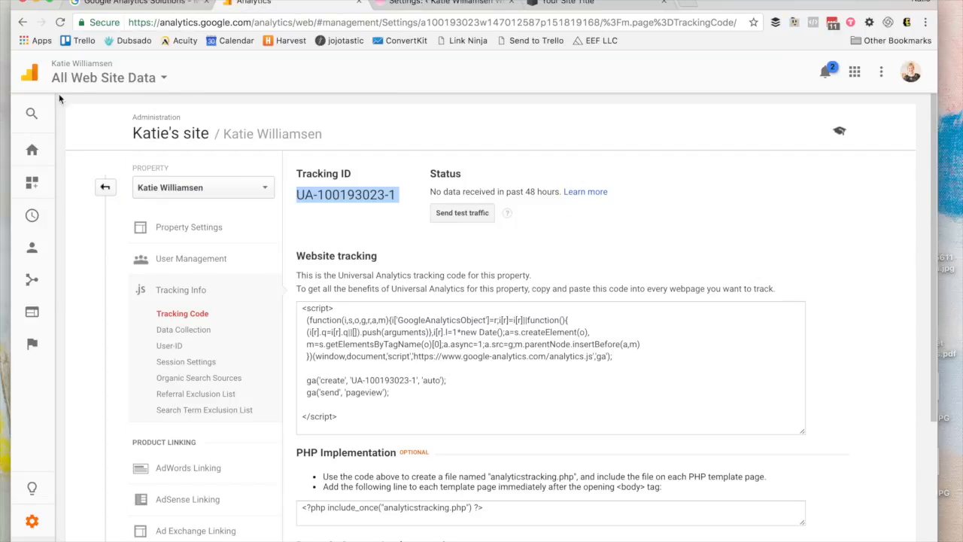
pyautogui.click(83, 78)
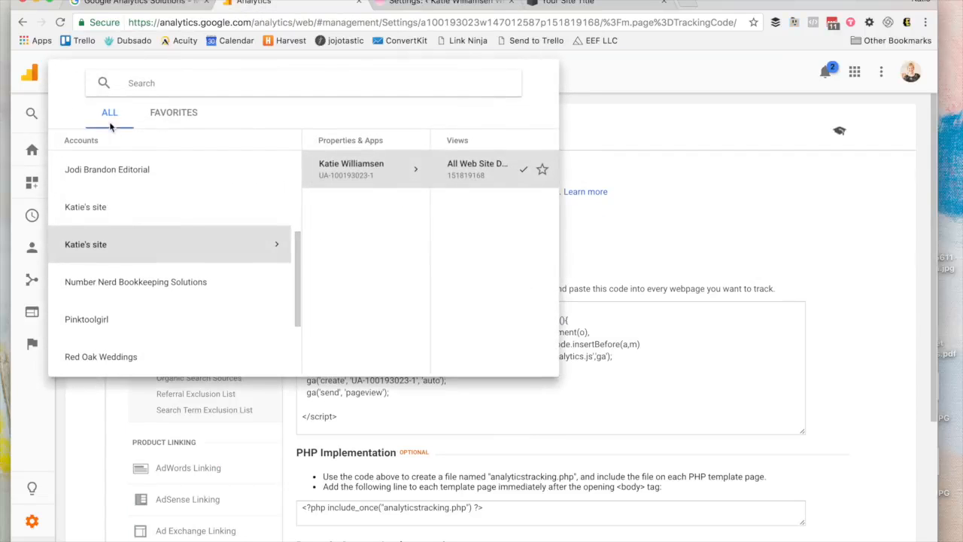
pyautogui.click(113, 224)
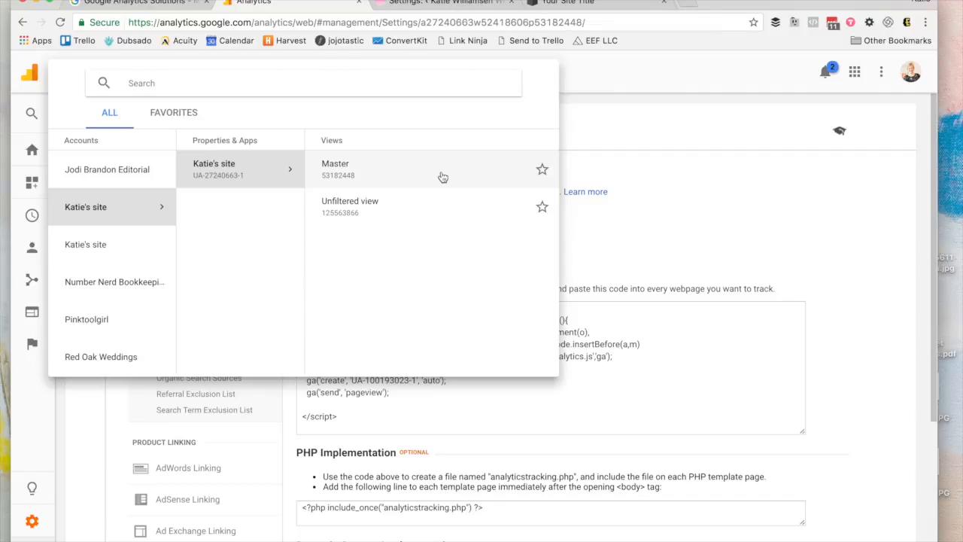
pyautogui.click(442, 176)
# Return to MonsterInsights, start authentication with the Gmail account and allow MonsterInsights Free to access its Google Analytics data
pyautogui.click(420, 3)
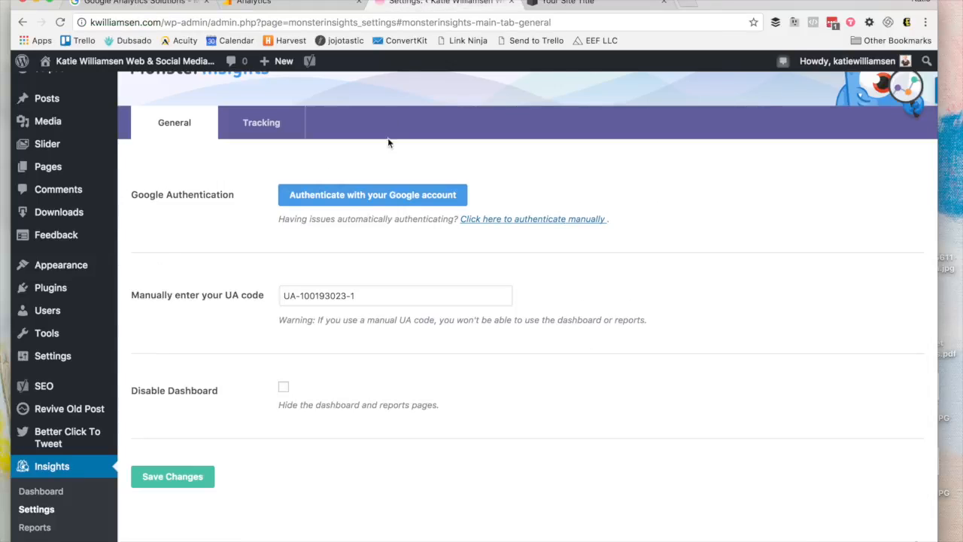
pyautogui.click(386, 195)
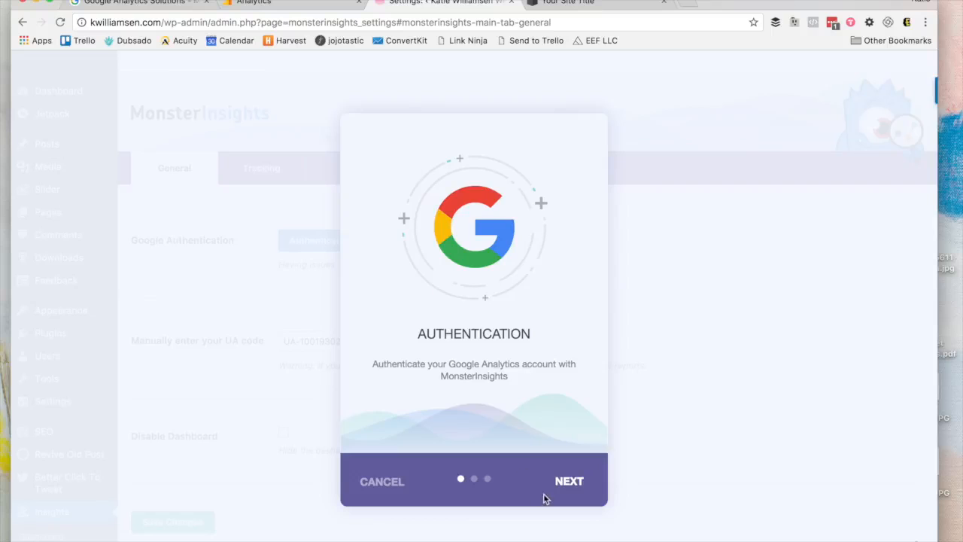
pyautogui.click(565, 481)
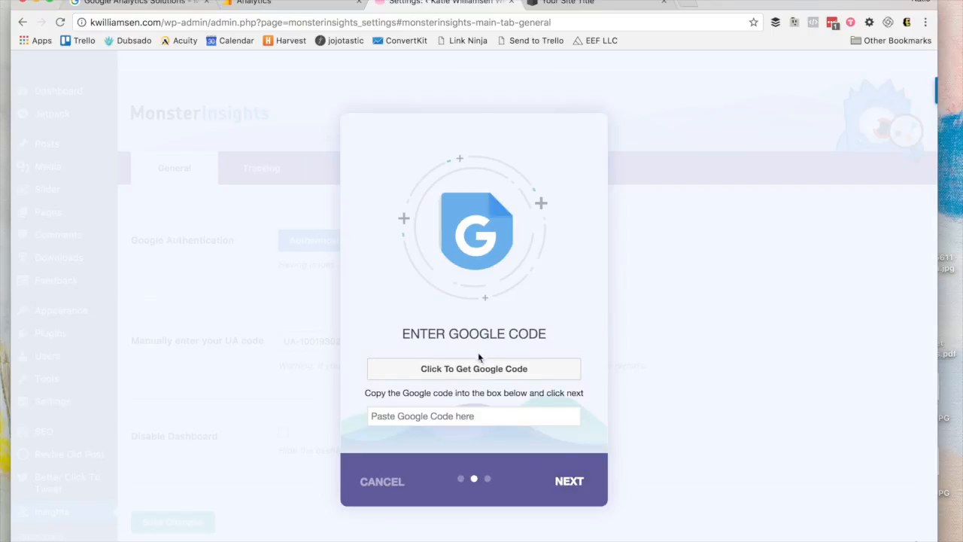
pyautogui.click(520, 369)
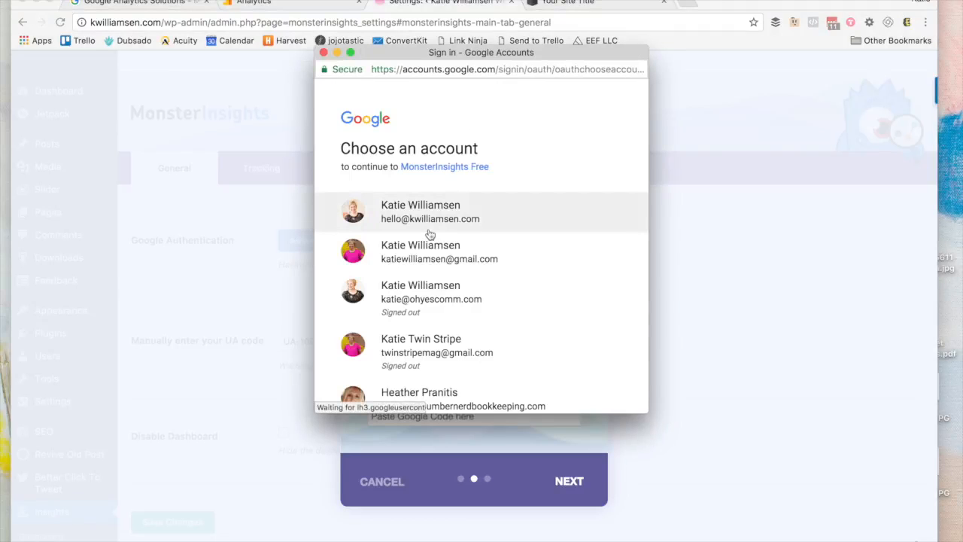
pyautogui.click(428, 257)
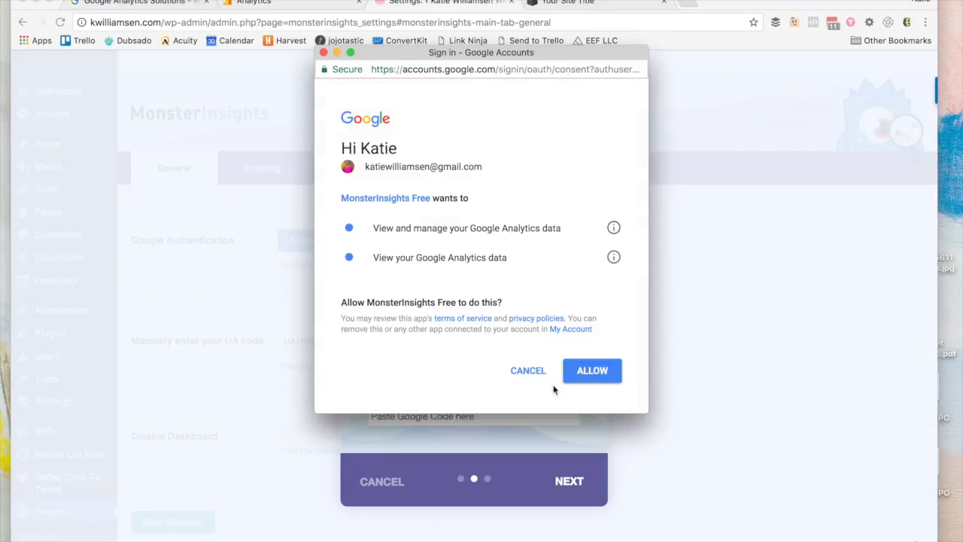
pyautogui.click(601, 380)
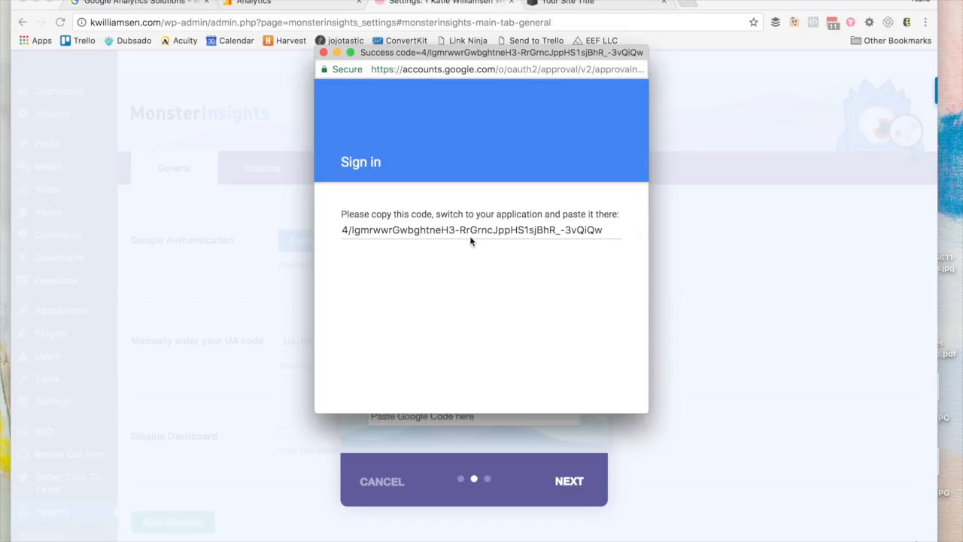
# Copy the Google authorization code from the sign-in window into the plugin's Google code field and submit it
pyautogui.click(471, 238)
pyautogui.press('super+c')
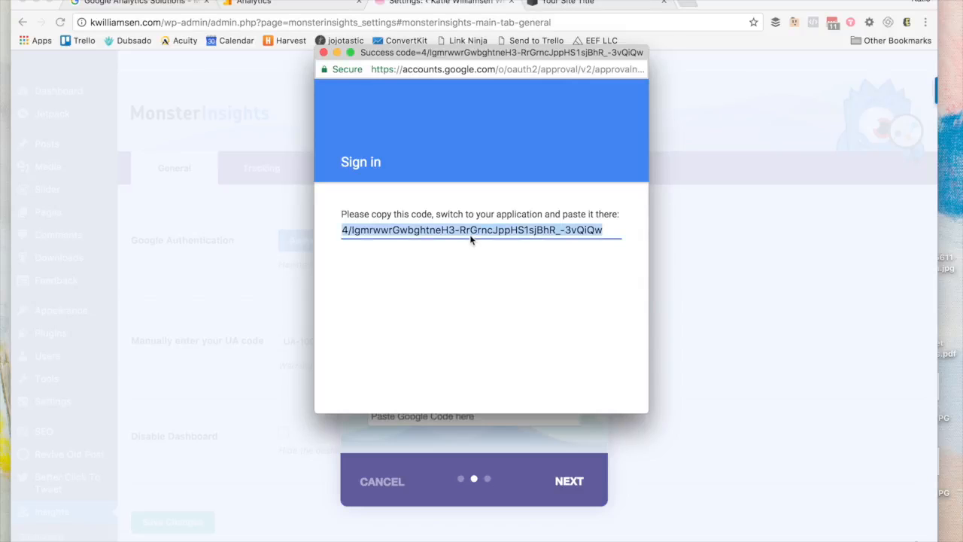
pyautogui.click(513, 437)
pyautogui.click(497, 420)
pyautogui.press('super+v')
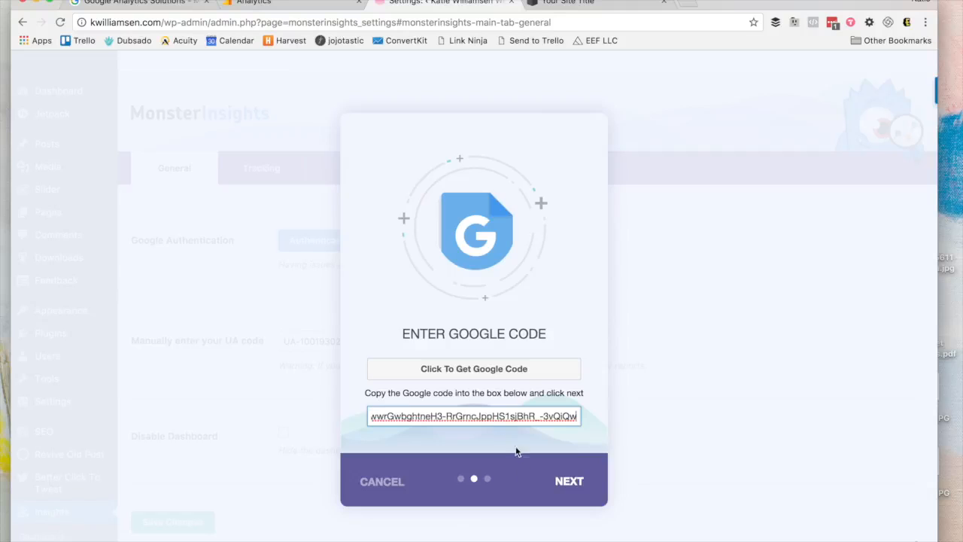
pyautogui.click(568, 486)
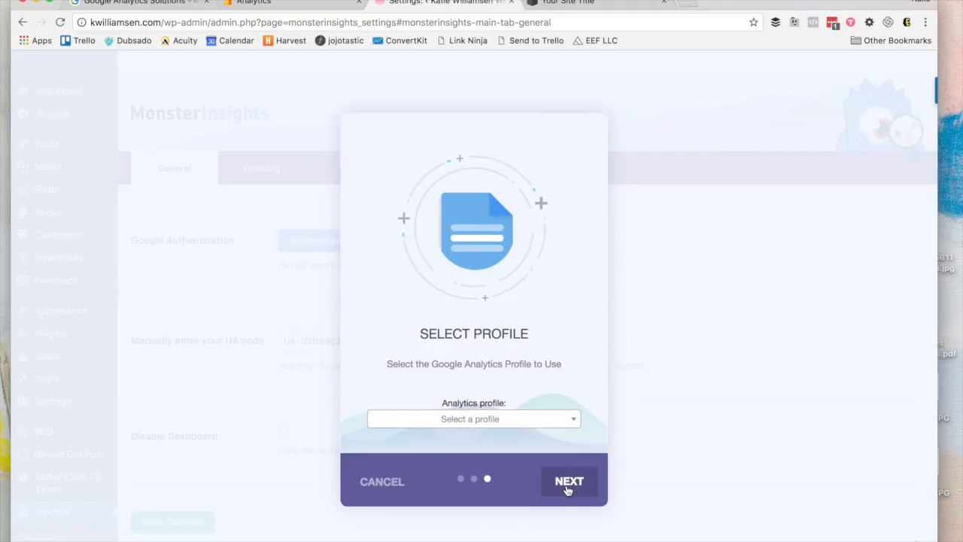
# Choose the Master view as the plugin's Analytics profile and finish the authentication
pyautogui.click(543, 427)
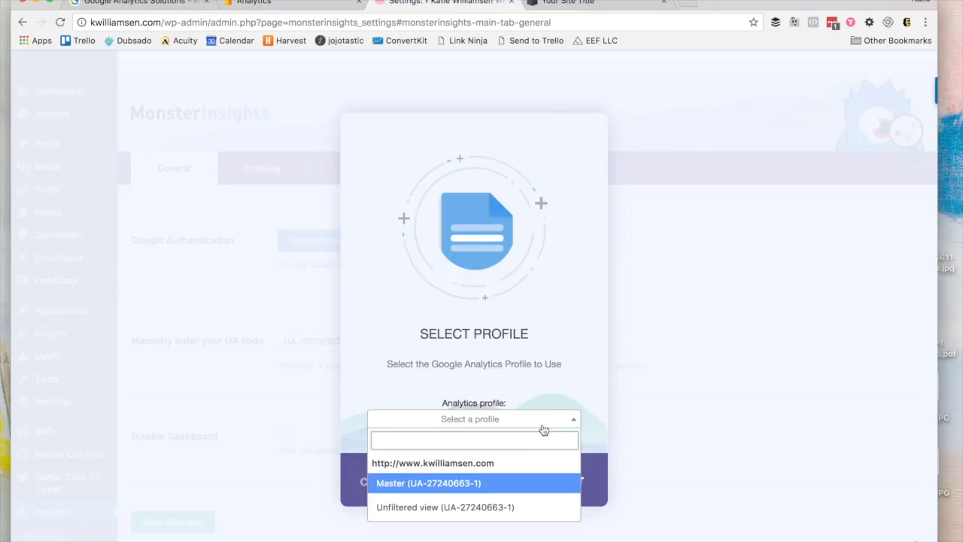
pyautogui.click(486, 484)
pyautogui.click(573, 482)
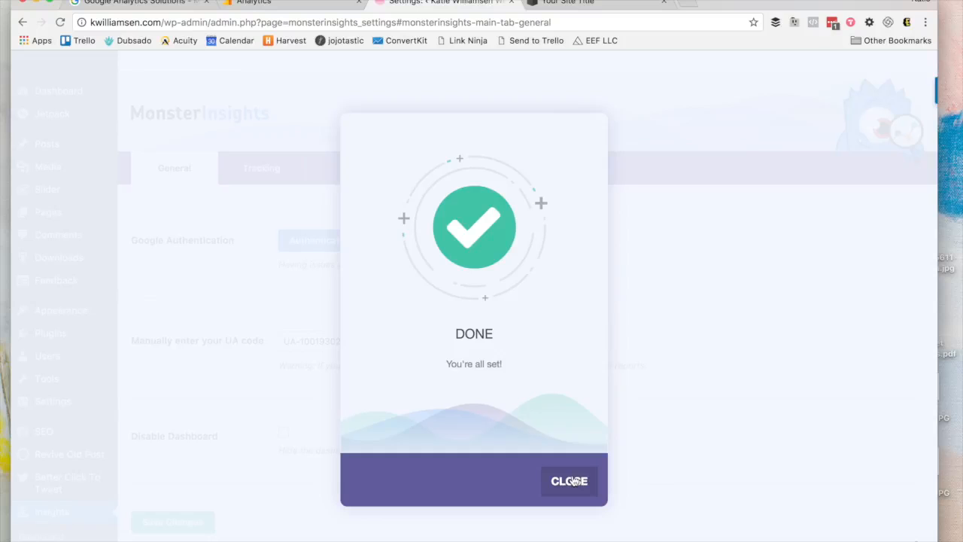
pyautogui.click(570, 487)
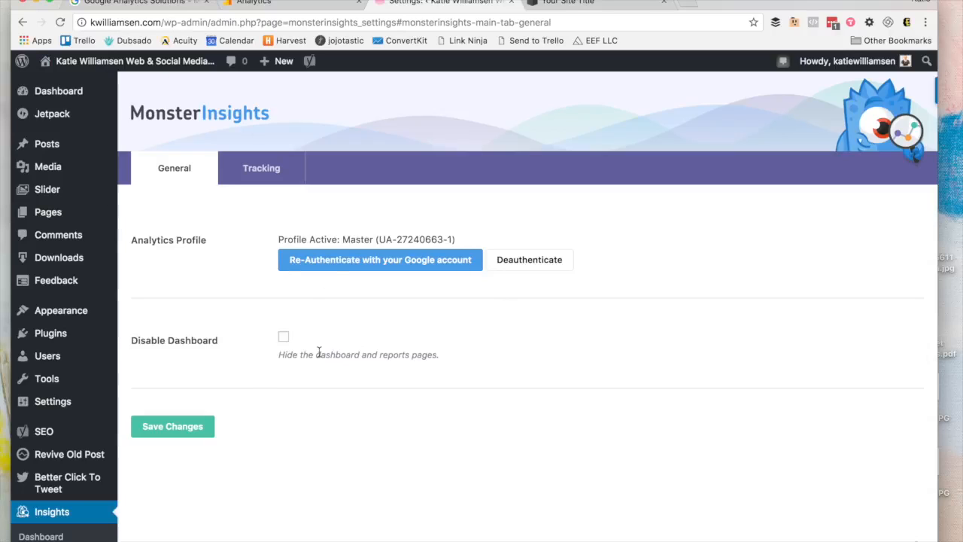
# Switch to the Squarespace site and open External Services in its Advanced settings
pyautogui.click(545, 2)
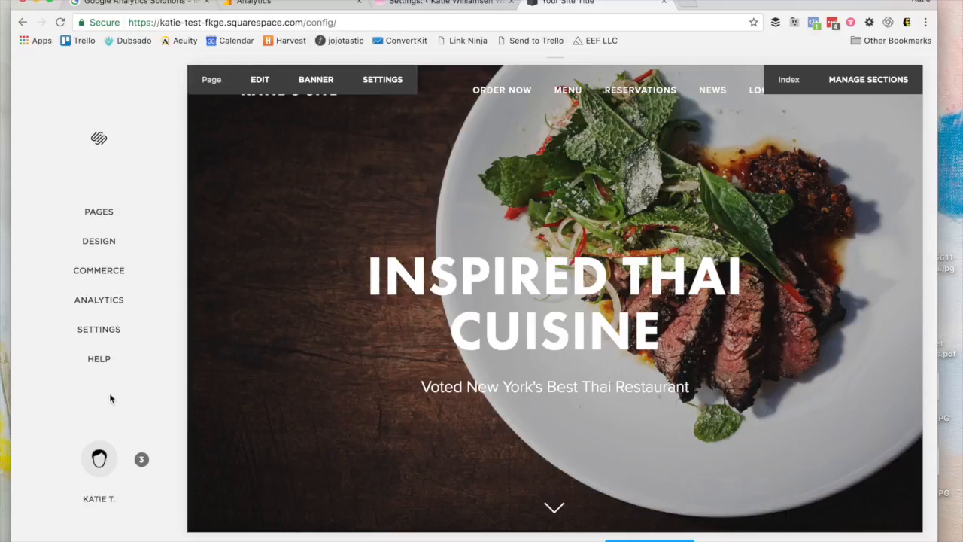
pyautogui.click(109, 328)
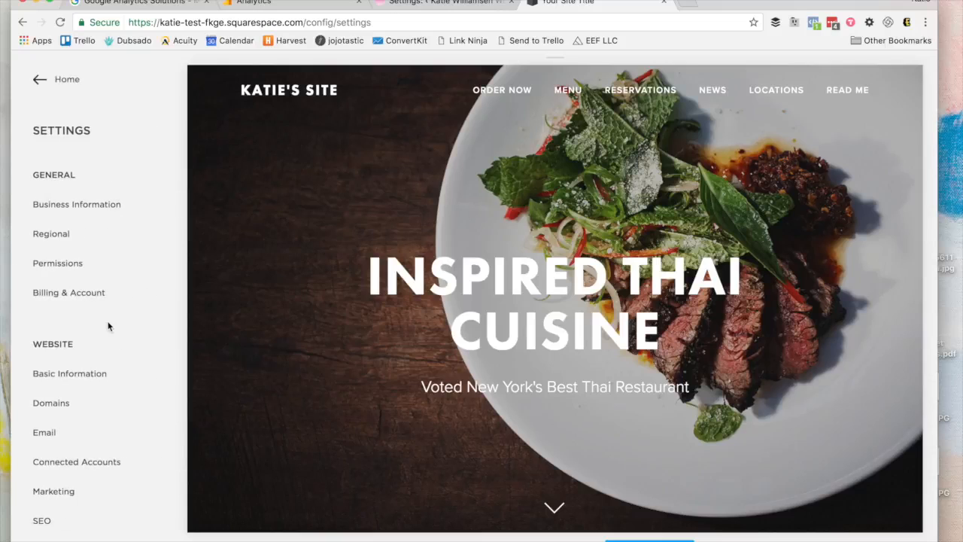
pyautogui.scroll(-5, 108, 326)
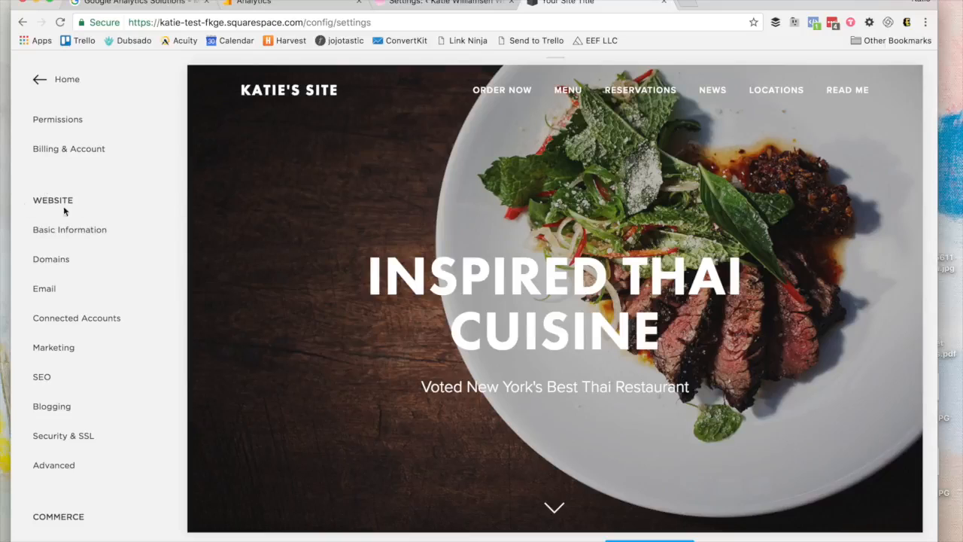
pyautogui.click(80, 465)
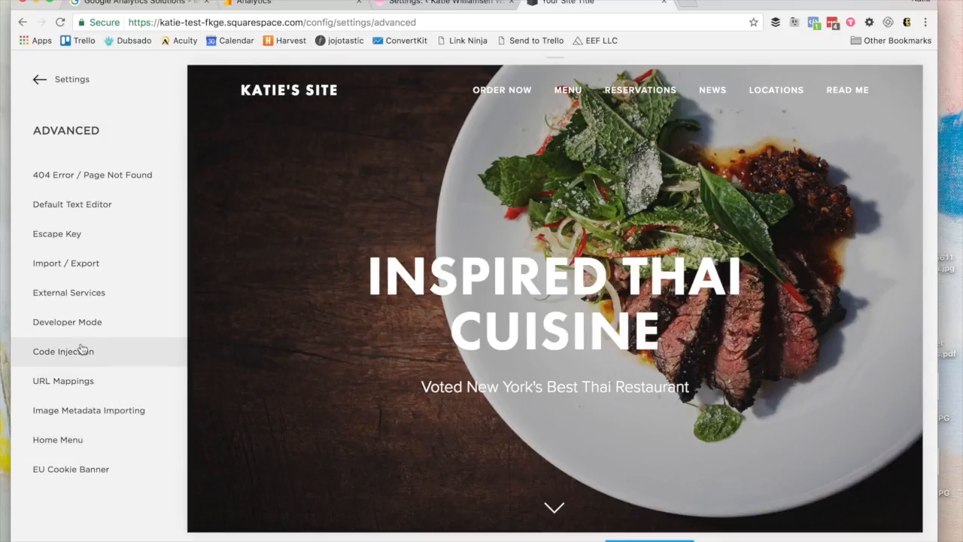
pyautogui.click(89, 292)
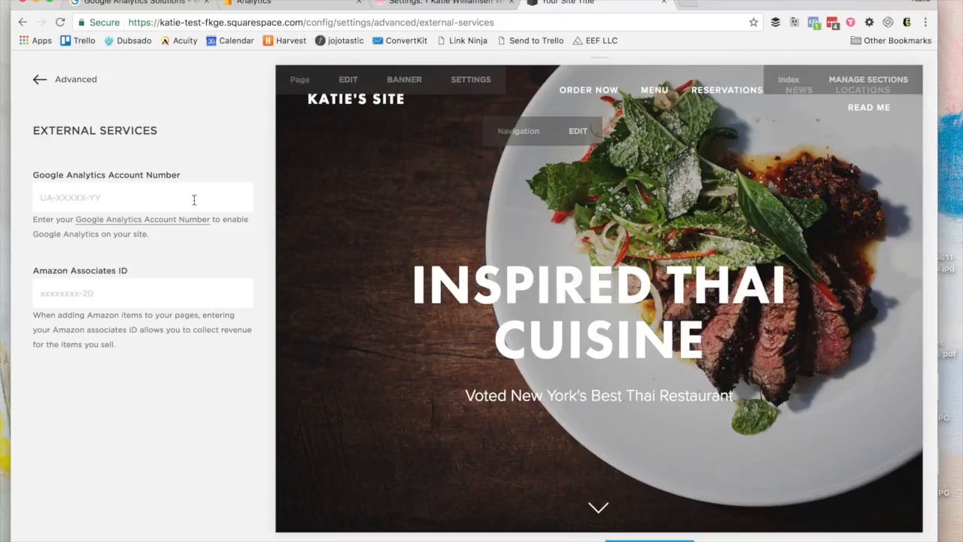
# Copy the Master view property's tracking ID from Google Analytics into the Squarespace Google Analytics Account Number field
pyautogui.click(283, 7)
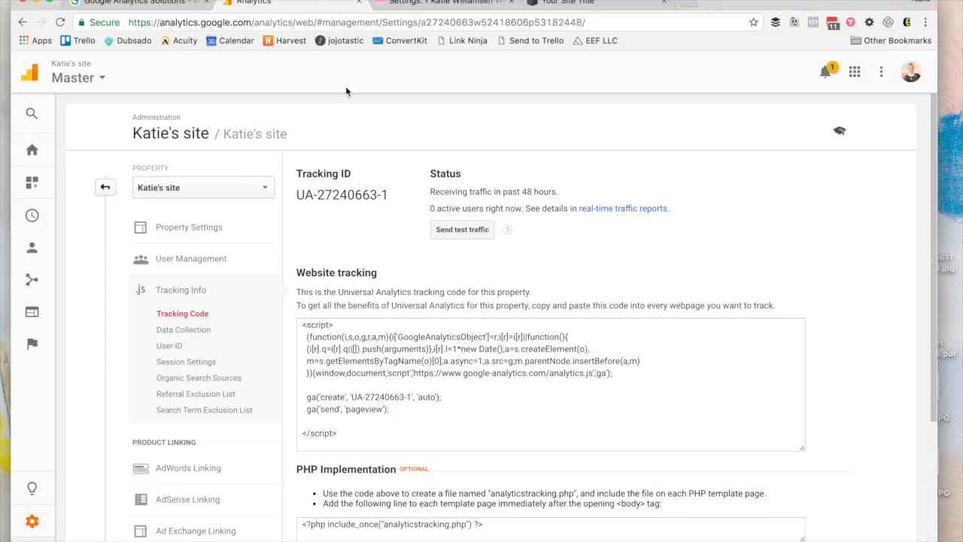
pyautogui.moveTo(389, 195); pyautogui.dragTo(294, 197)
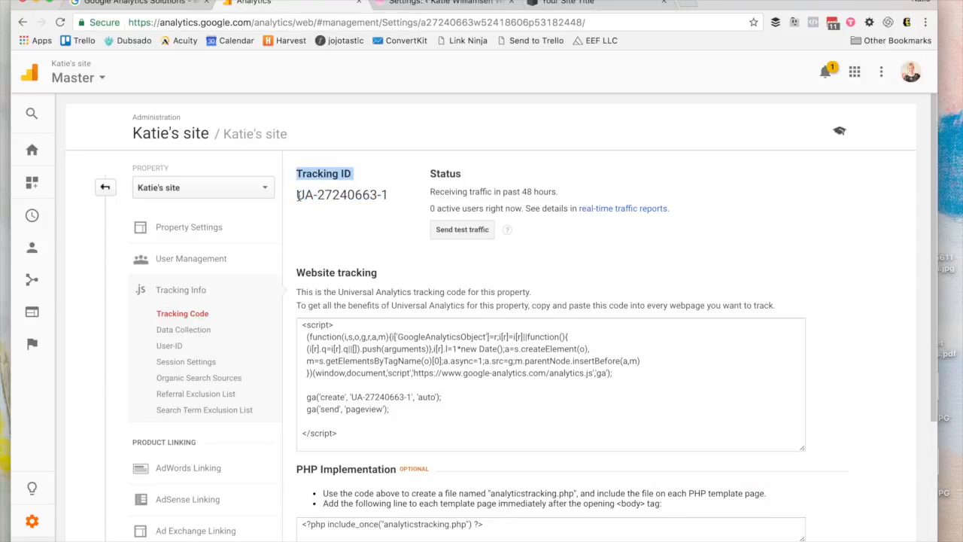
pyautogui.tripleClick(298, 195)
pyautogui.hotkey('ctrl', 'c')
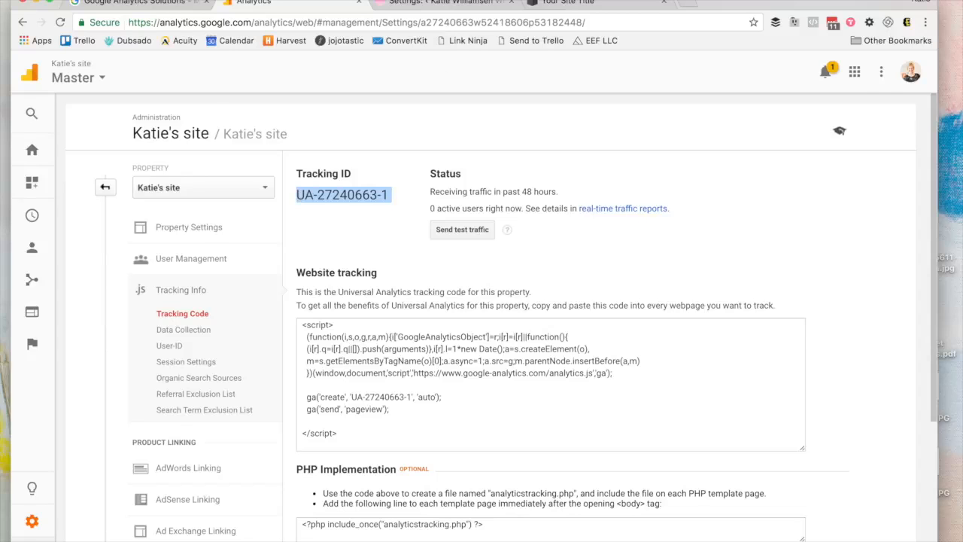
pyautogui.click(460, 5)
pyautogui.click(561, 3)
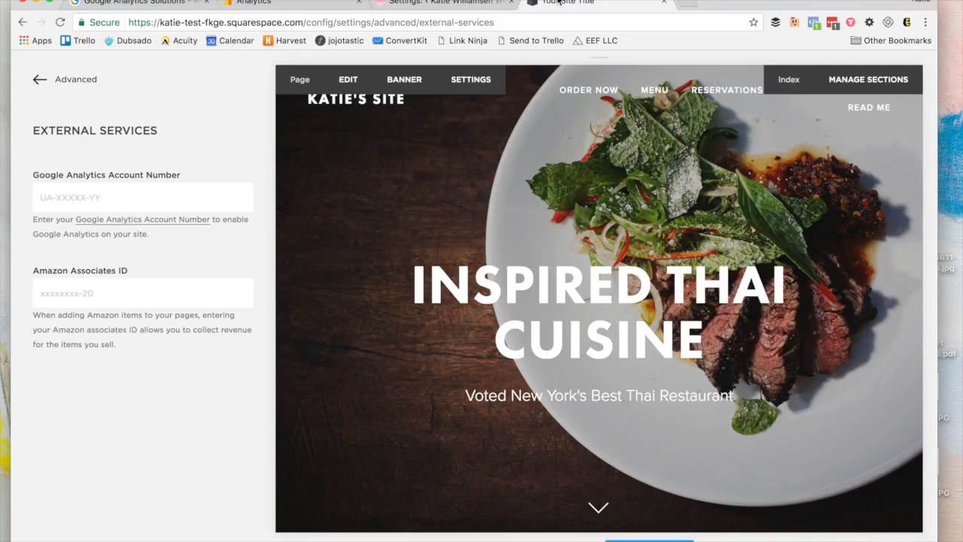
pyautogui.click(109, 192)
pyautogui.hotkey('ctrl', 'v')
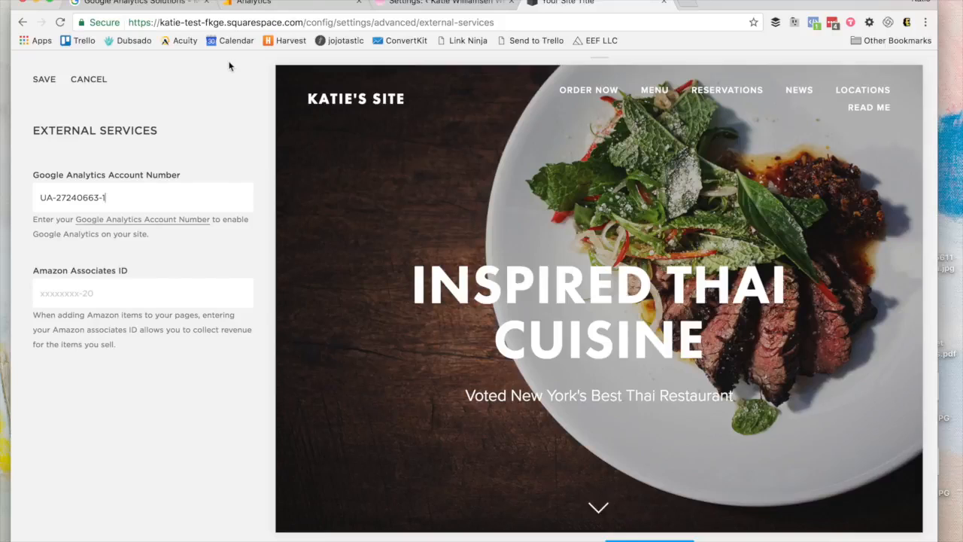
# Return to Google Analytics, view its Home page and open the Audience Overview report
pyautogui.click(257, 3)
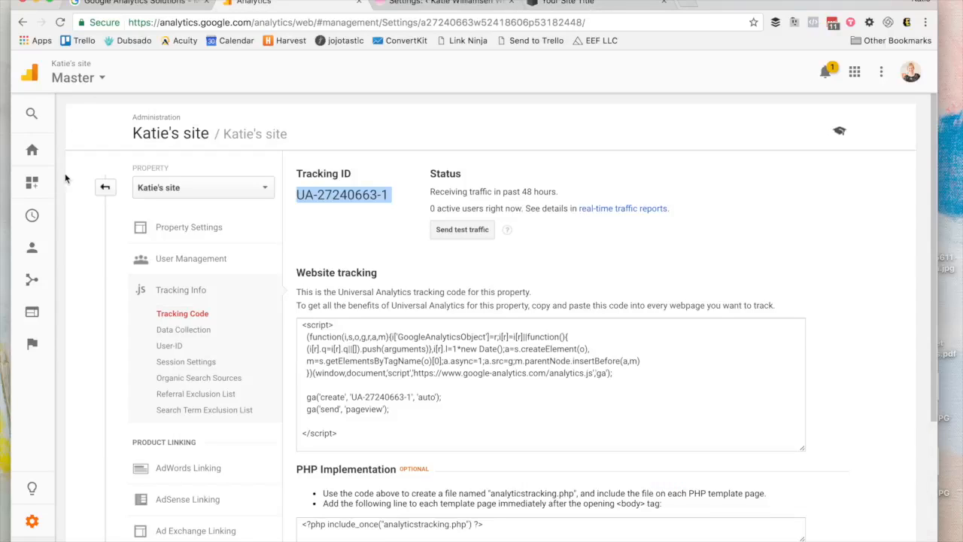
pyautogui.click(38, 146)
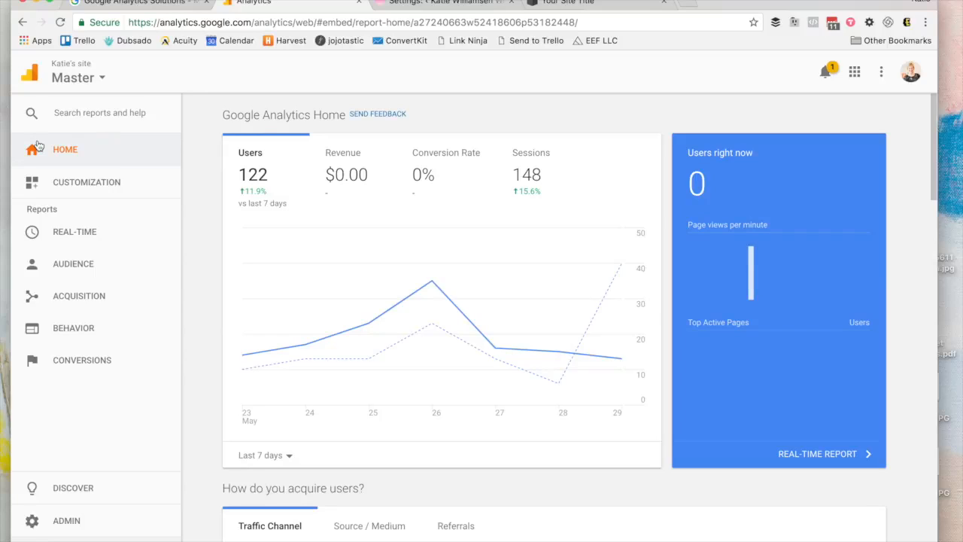
pyautogui.click(89, 268)
pyautogui.click(100, 300)
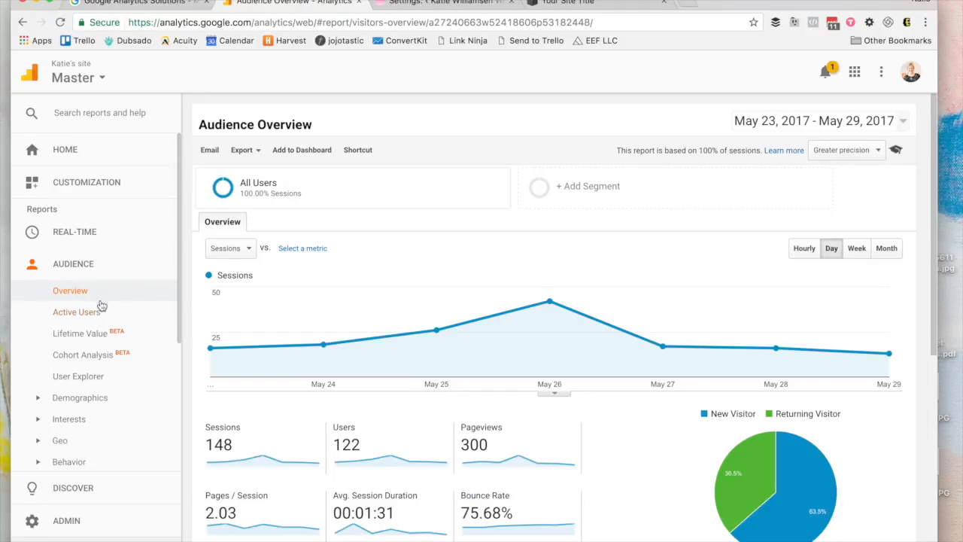
# Examine the Audience report categories, expanding and collapsing Interests, and look through to the Behavior section
pyautogui.click(100, 429)
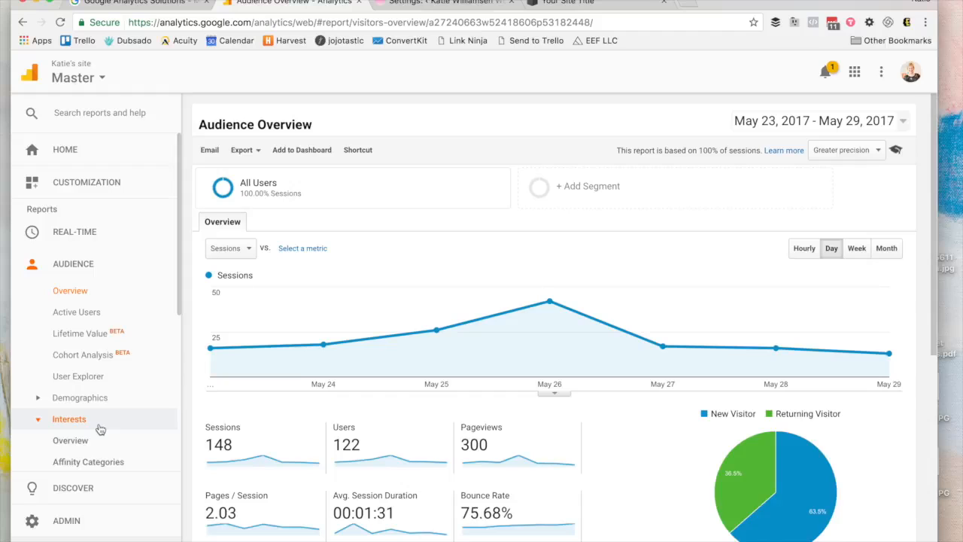
pyautogui.click(80, 339)
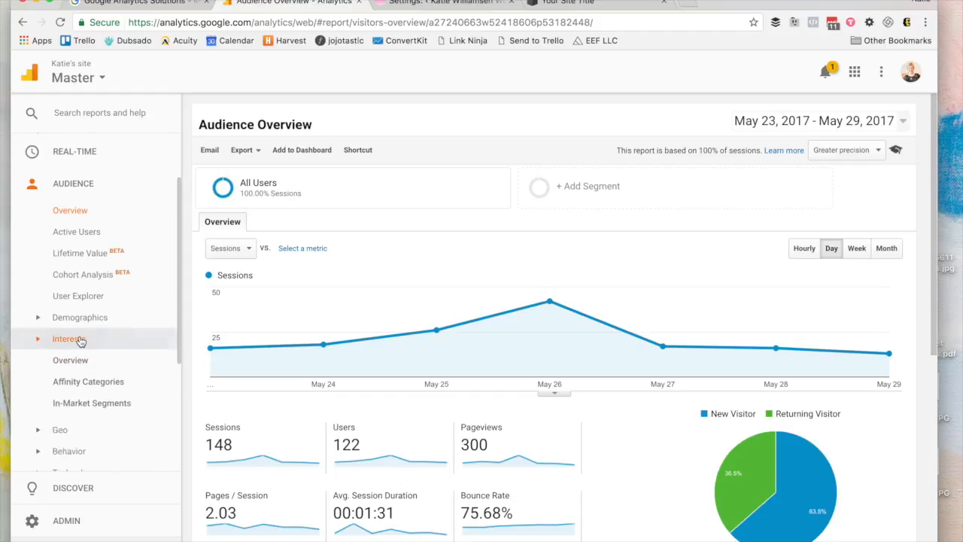
pyautogui.scroll(-3, 81, 340)
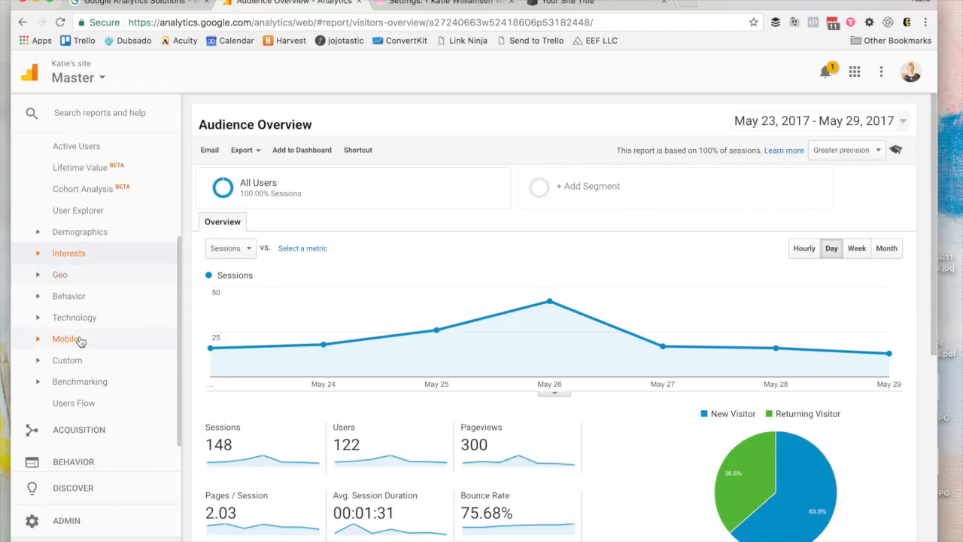
pyautogui.scroll(-1, 79, 339)
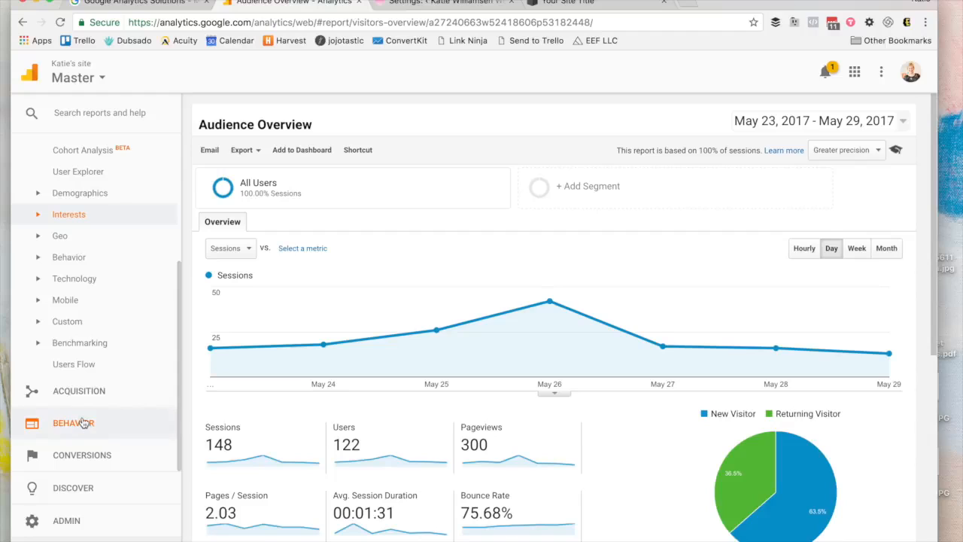